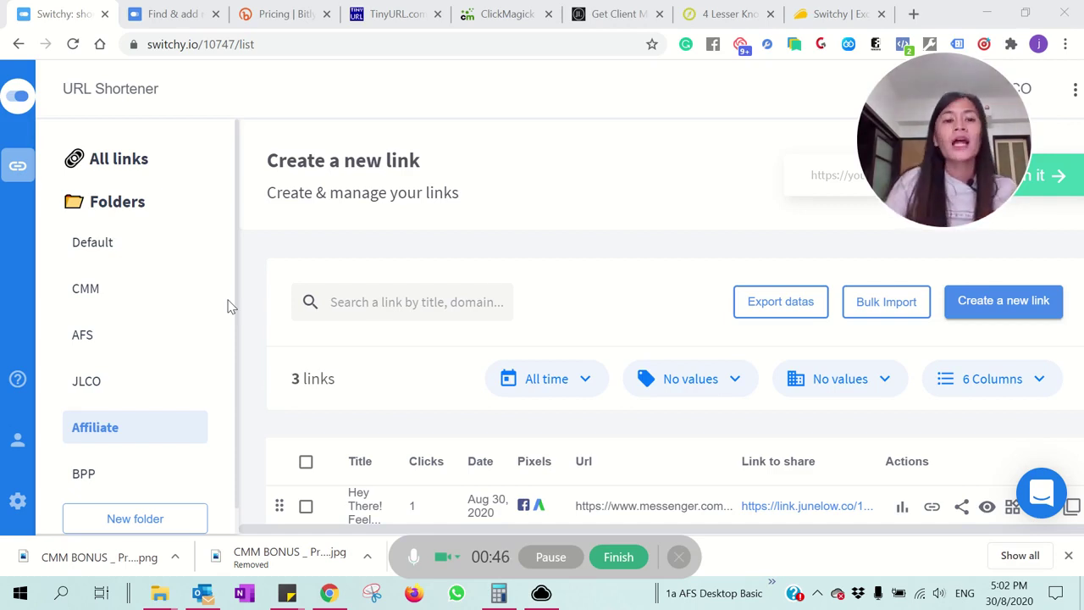
# Review the plan prices and detailed feature comparison on Bitly's pricing page
pyautogui.click(288, 14)
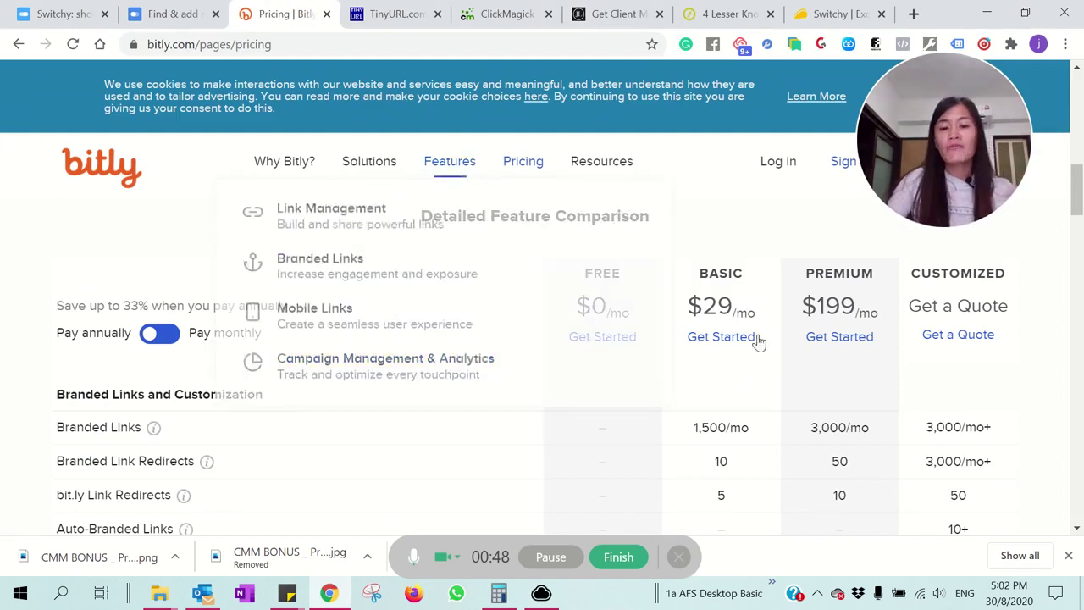
pyautogui.scroll(-3, 574, 438)
pyautogui.scroll(1, 590, 316)
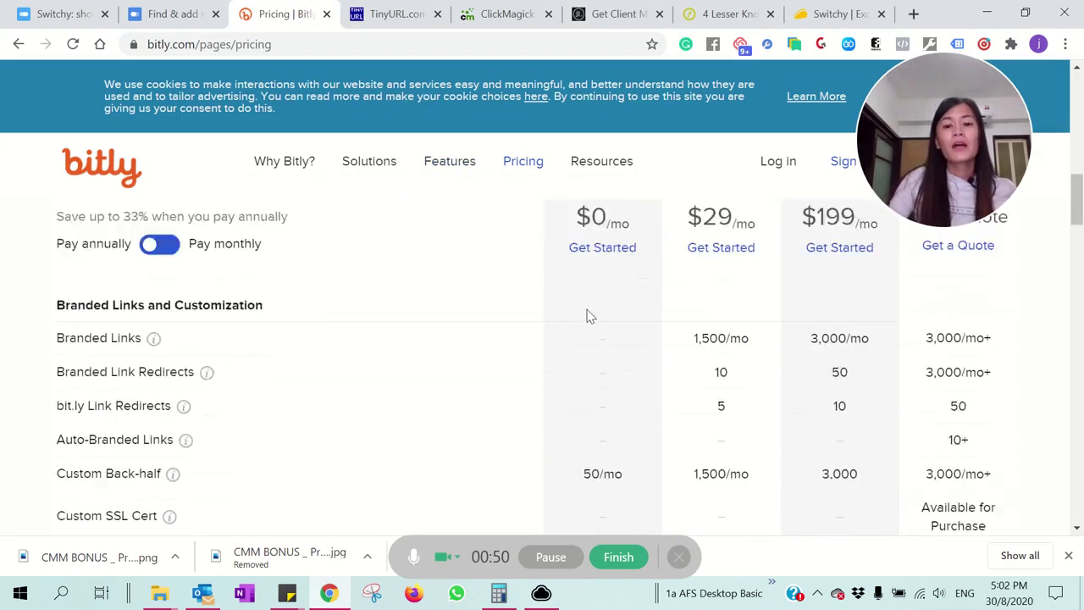
pyautogui.scroll(1, 590, 315)
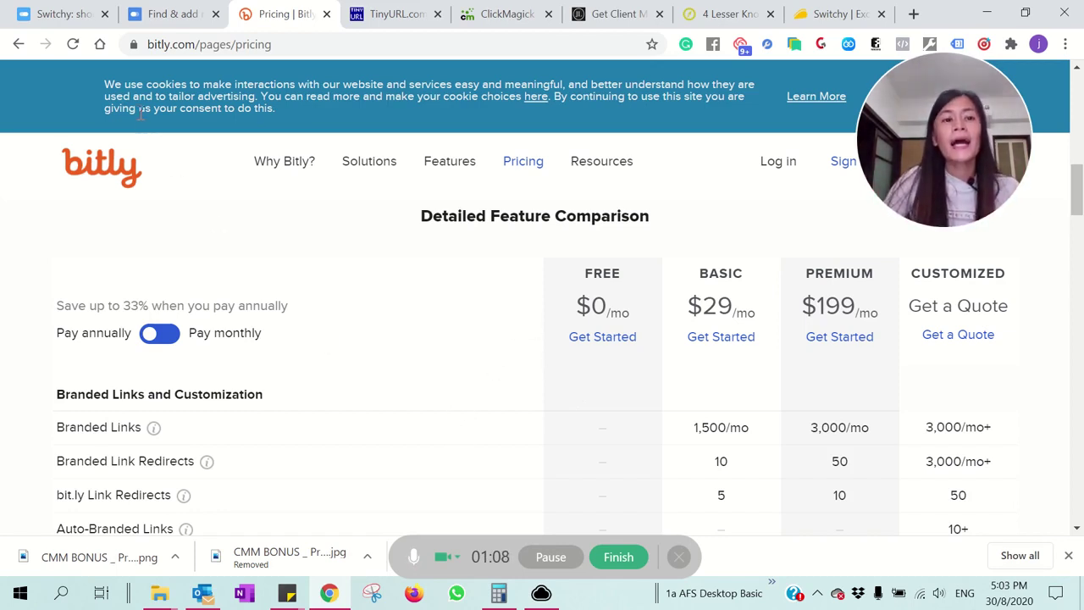
pyautogui.click(61, 12)
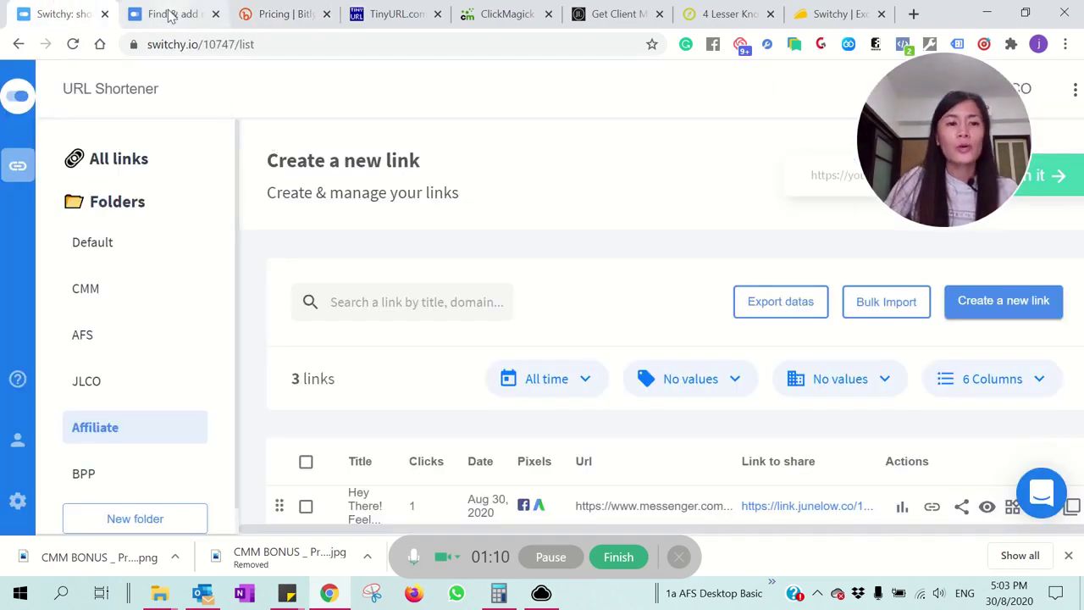
# Place the AppSumo Switchy offer page beside the Switchy page and examine its Single, Double and Multiple plans
pyautogui.click(834, 14)
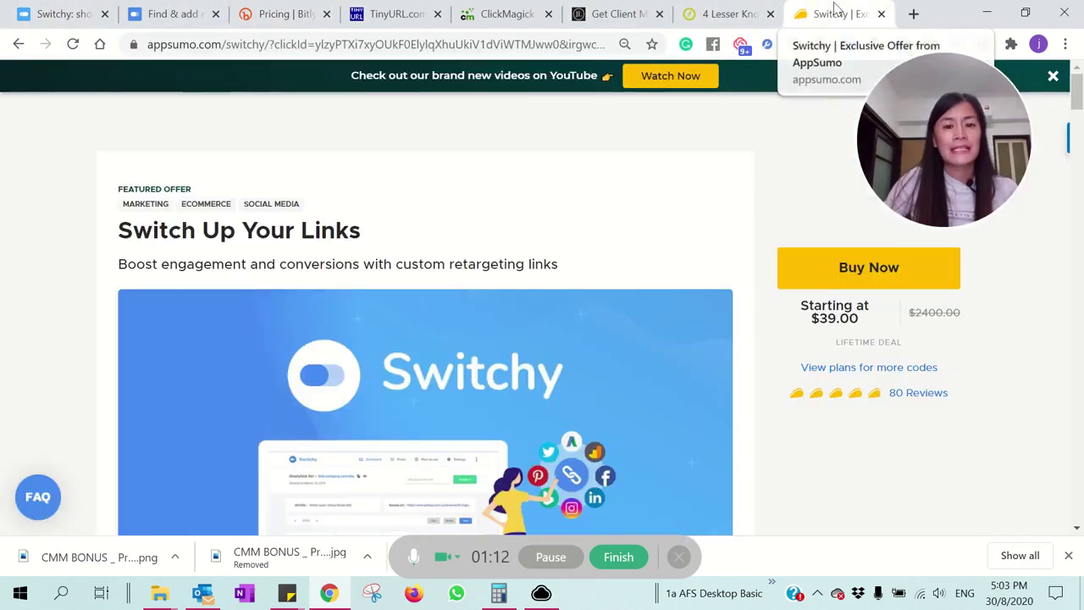
pyautogui.moveTo(826, 11); pyautogui.dragTo(170, 10)
pyautogui.scroll(-15, 283, 327)
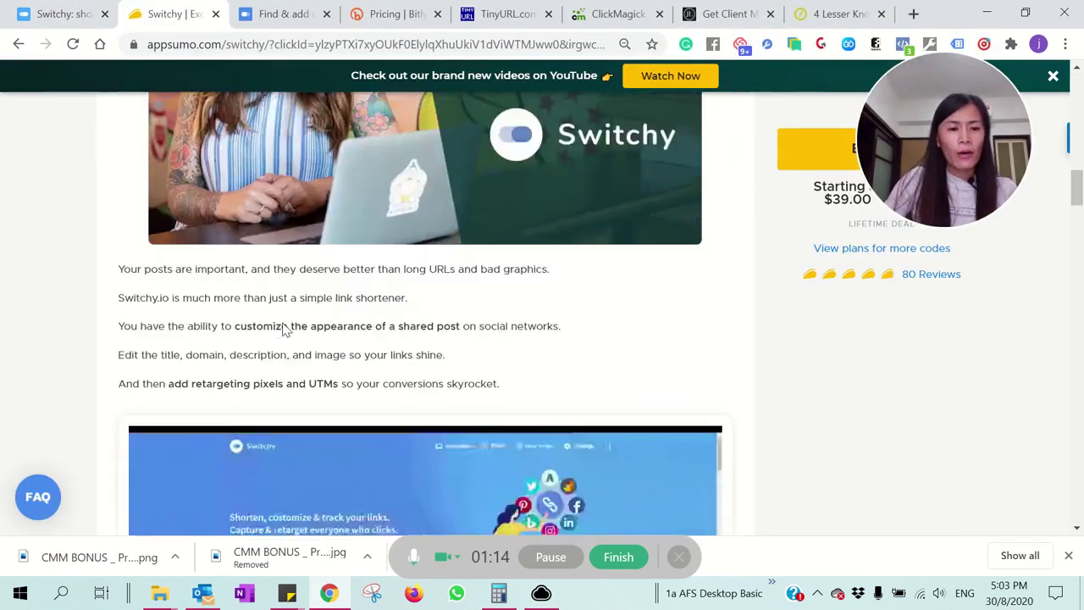
pyautogui.scroll(-15, 283, 327)
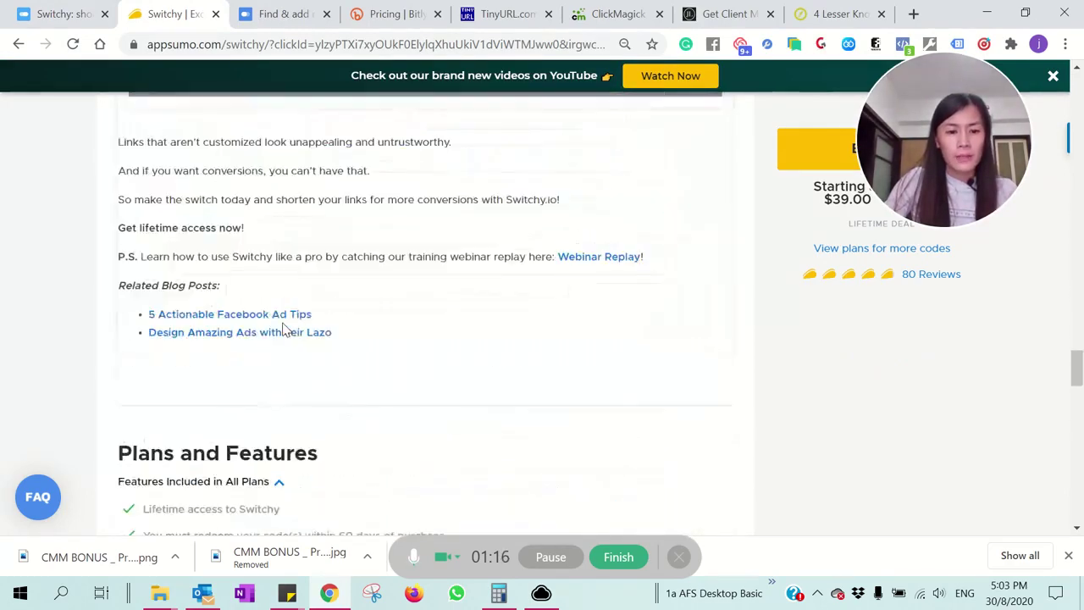
pyautogui.scroll(3, 283, 327)
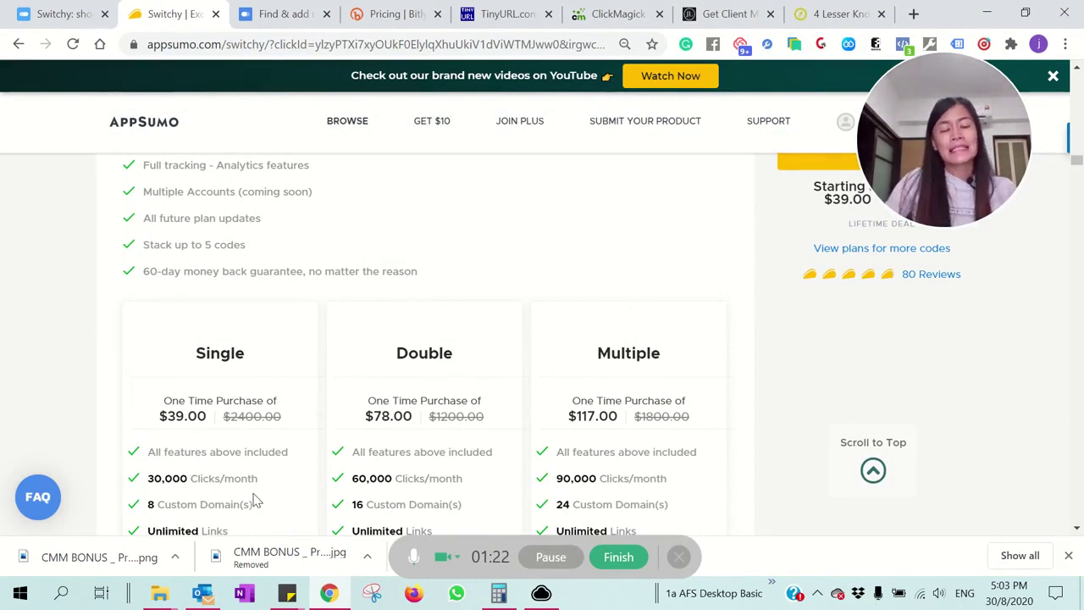
pyautogui.scroll(-2, 254, 499)
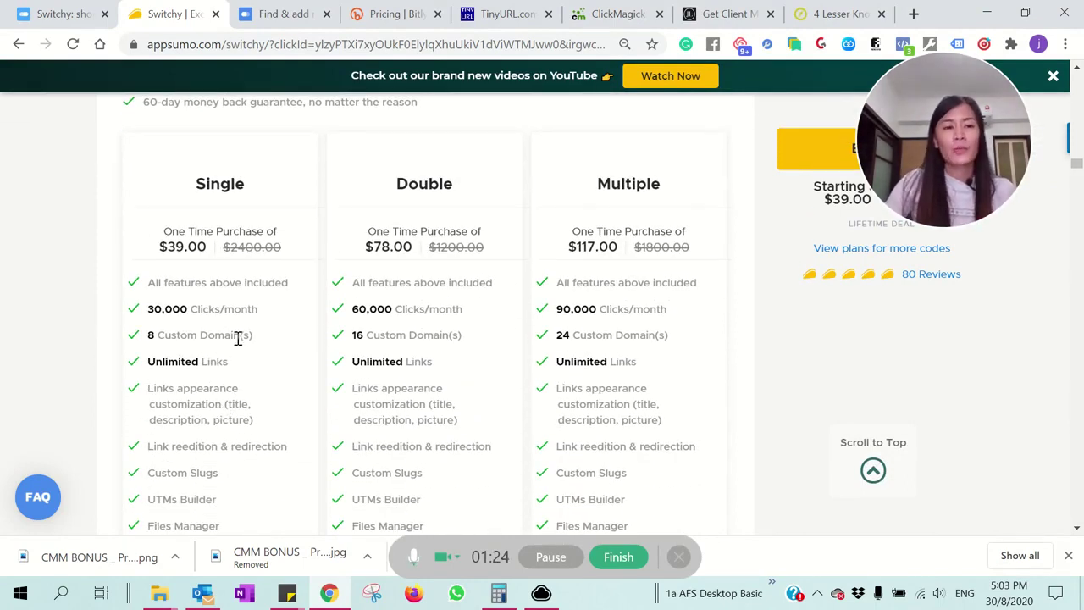
# Return to the Switchy link list and start a new link in the Affiliate folder
pyautogui.click(55, 13)
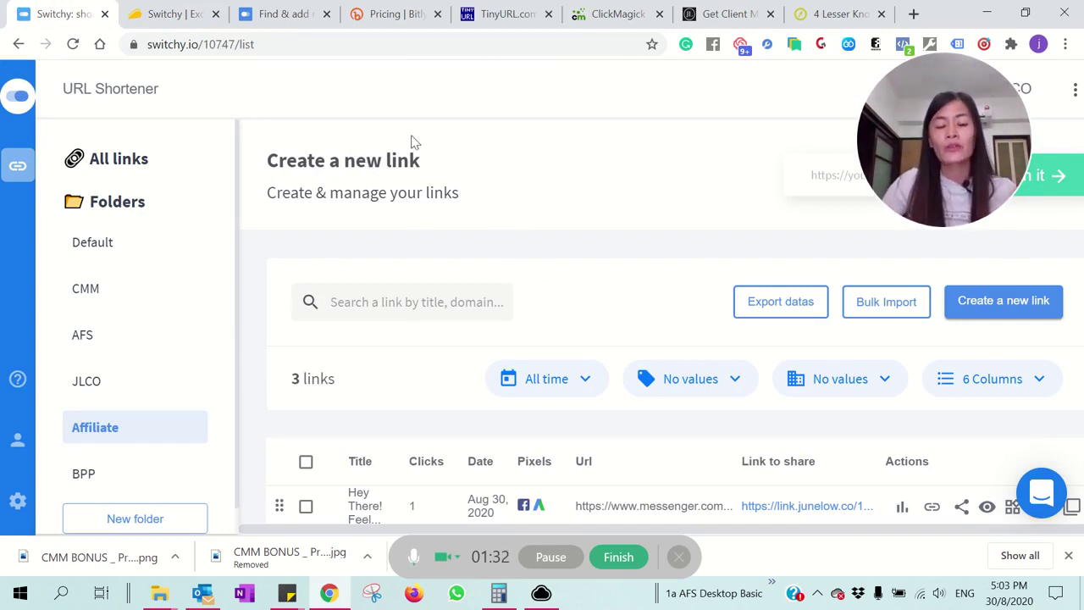
pyautogui.scroll(-1, 548, 203)
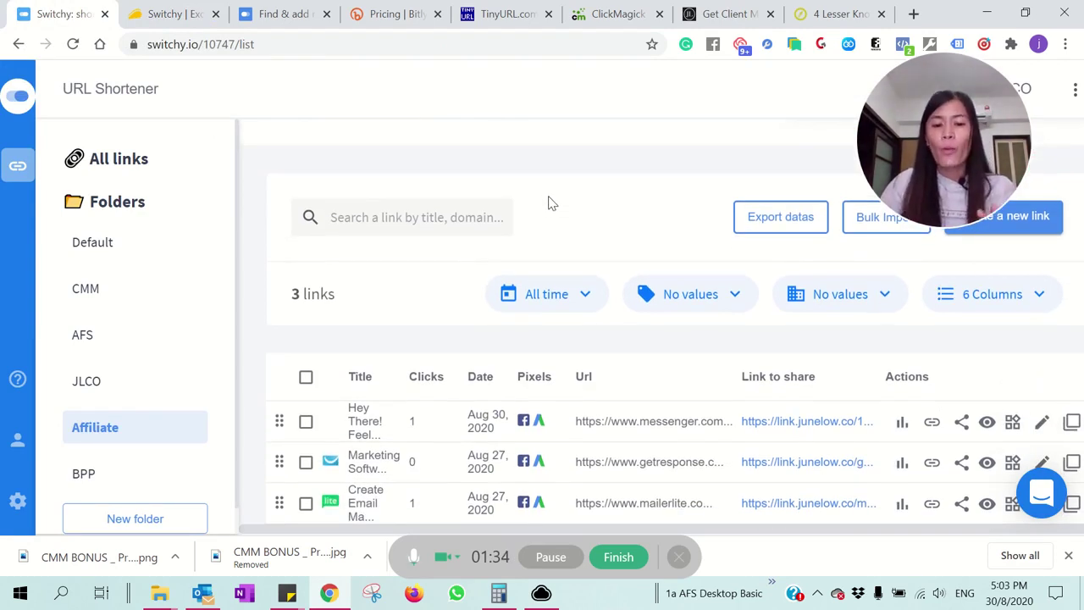
pyautogui.moveTo(972, 117); pyautogui.dragTo(659, 124)
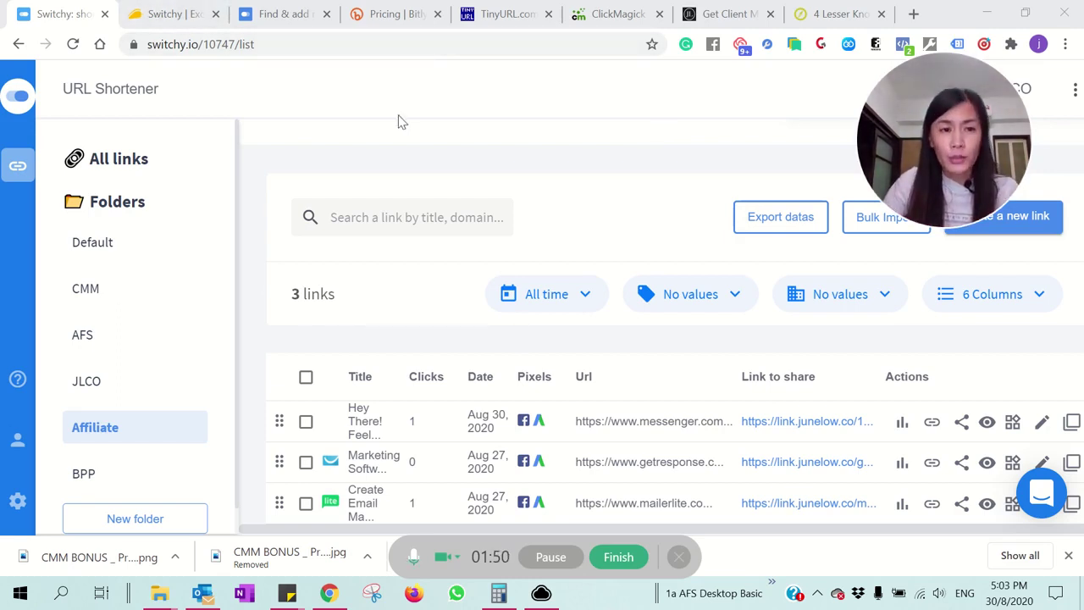
pyautogui.moveTo(960, 153)
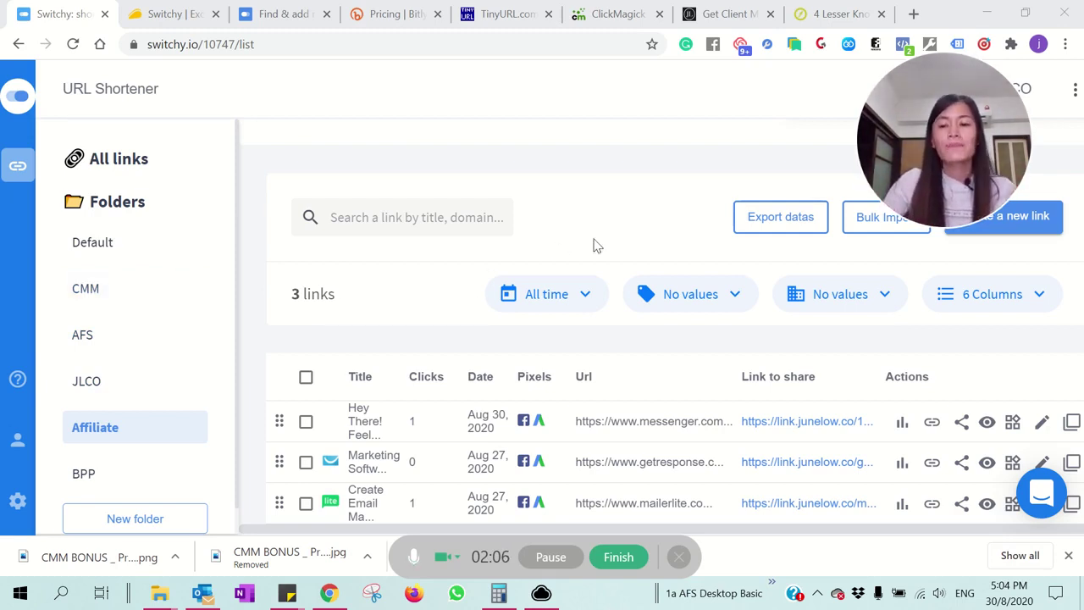
pyautogui.click(1007, 228)
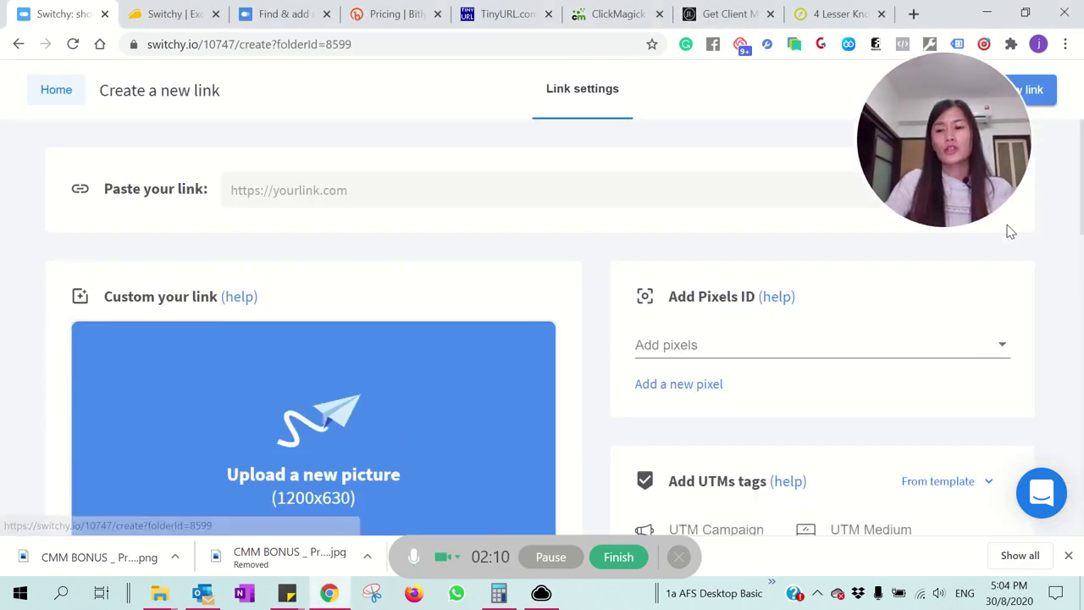
pyautogui.click(720, 13)
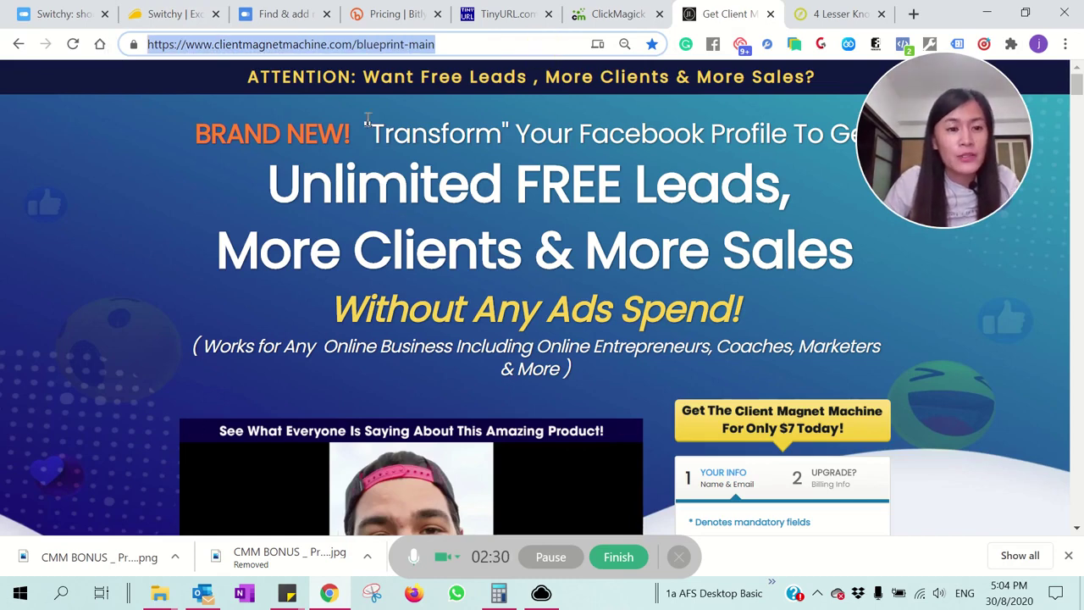
pyautogui.click(201, 12)
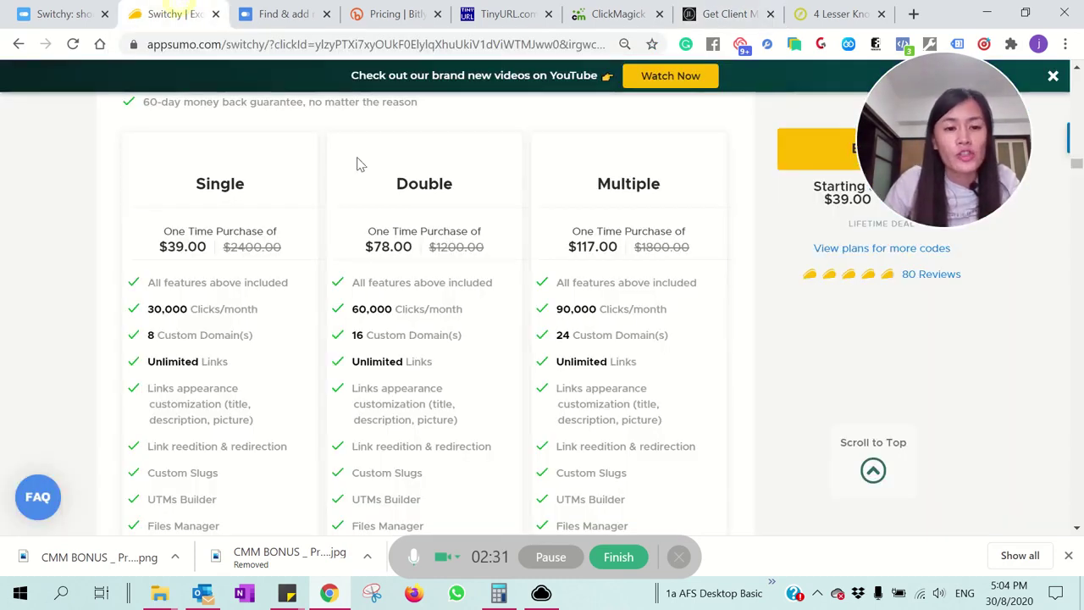
pyautogui.click(64, 13)
pyautogui.click(387, 195)
pyautogui.write('https://www.clientmagnetmachine.com/blueprint-main')
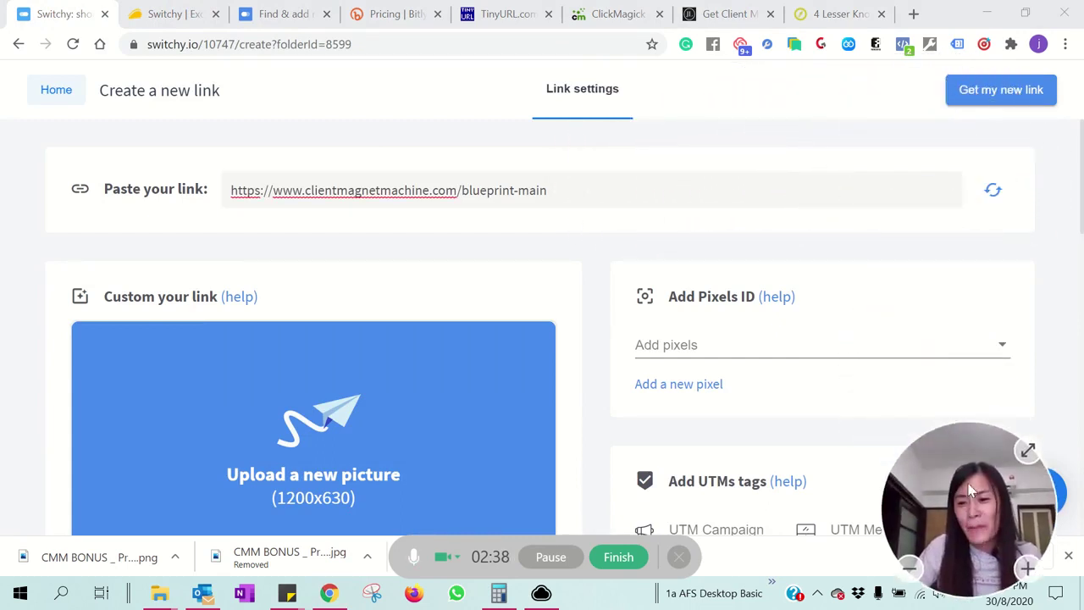
pyautogui.click(995, 191)
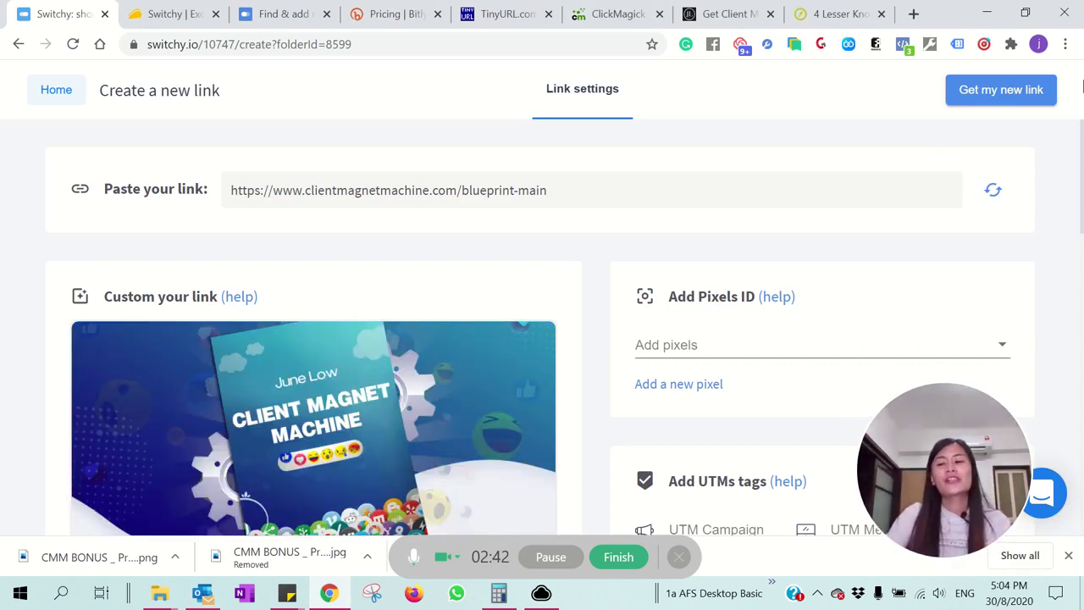
# Replace the link's preview picture with the book_june image from the Desktop
pyautogui.scroll(-2, 389, 296)
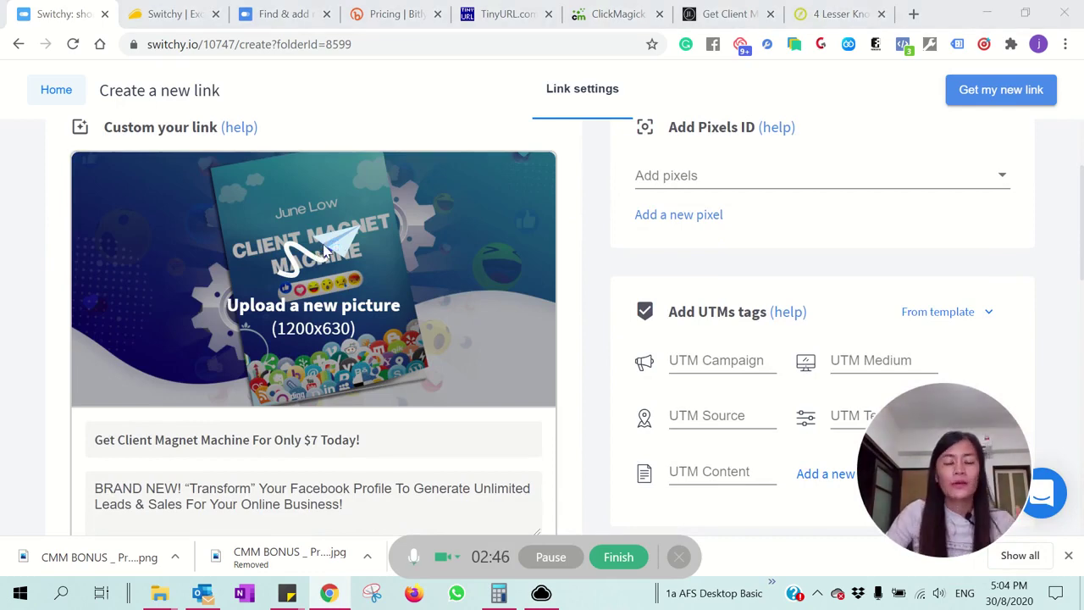
pyautogui.click(332, 245)
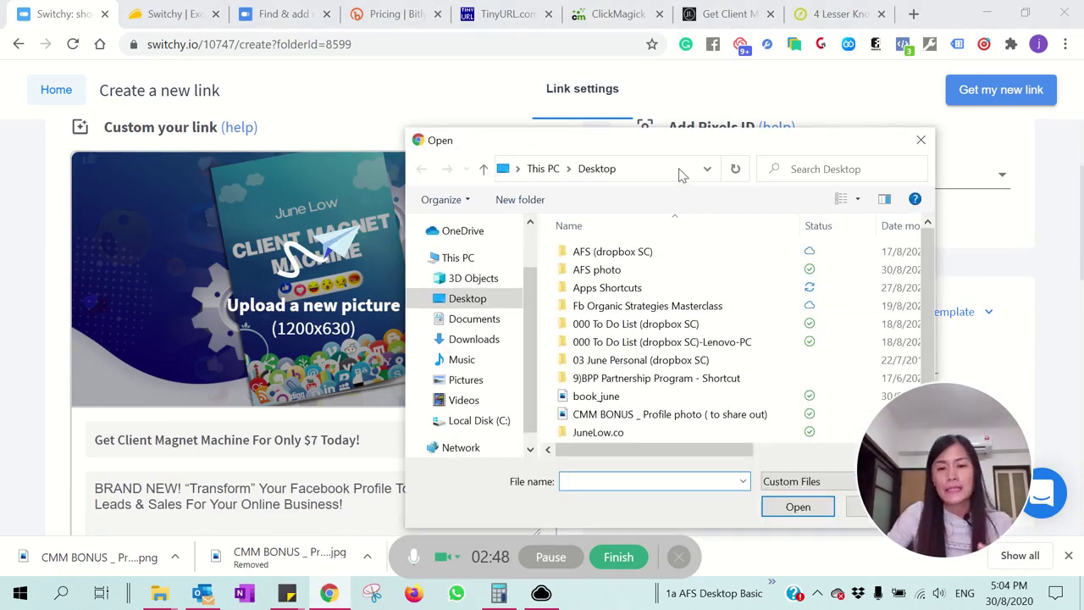
pyautogui.moveTo(683, 144); pyautogui.dragTo(618, 105)
pyautogui.doubleClick(531, 359)
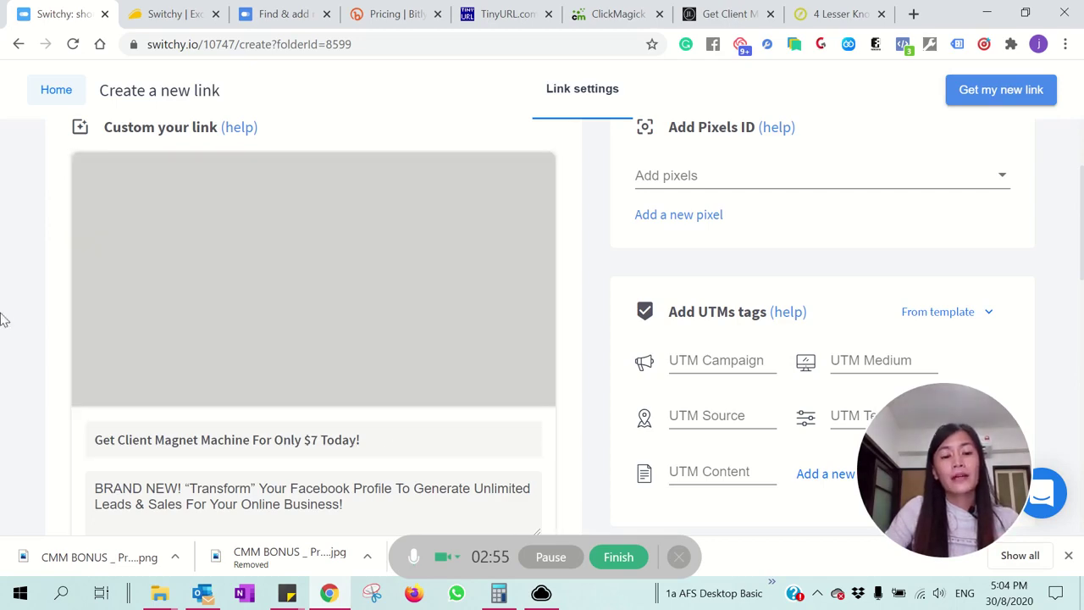
# Change the link's preview title to "Get More Clients & Sales for your business without ads spend"
pyautogui.moveTo(418, 447); pyautogui.dragTo(67, 443)
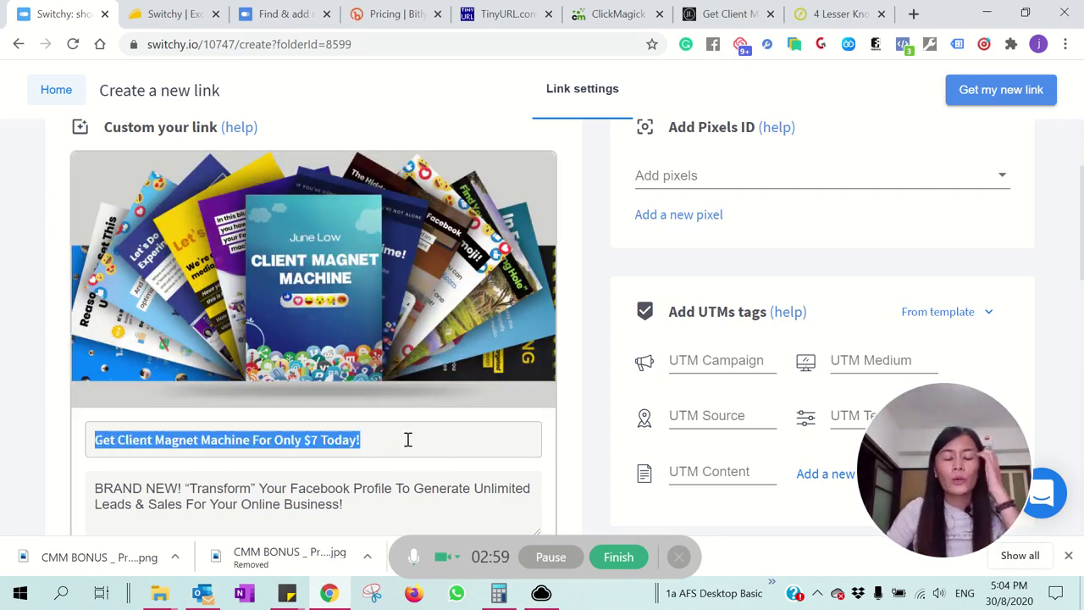
pyautogui.write('Get M')
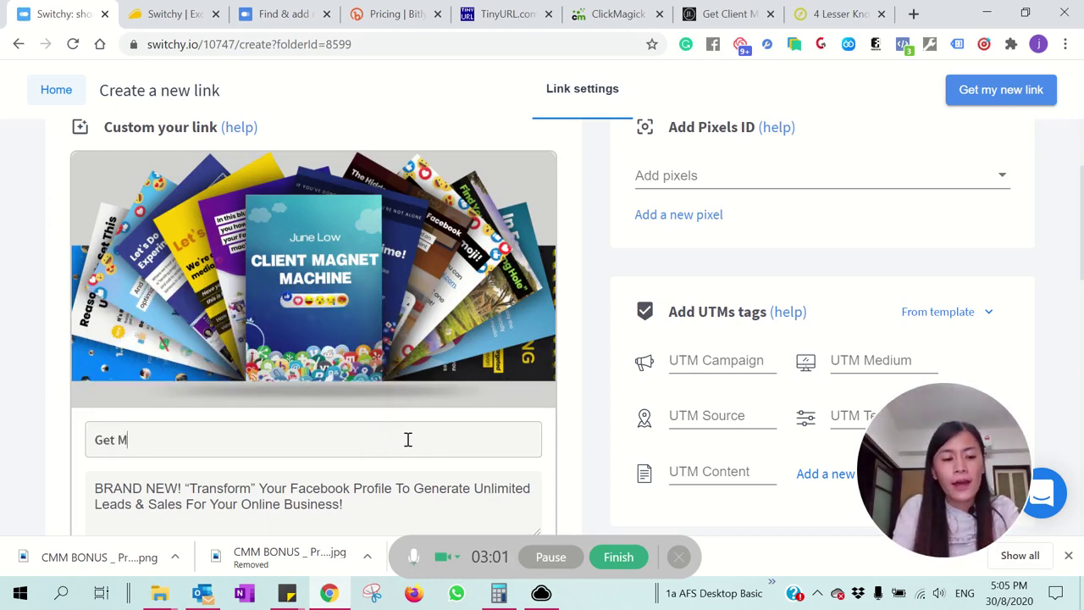
pyautogui.write('ore Clients & SA')
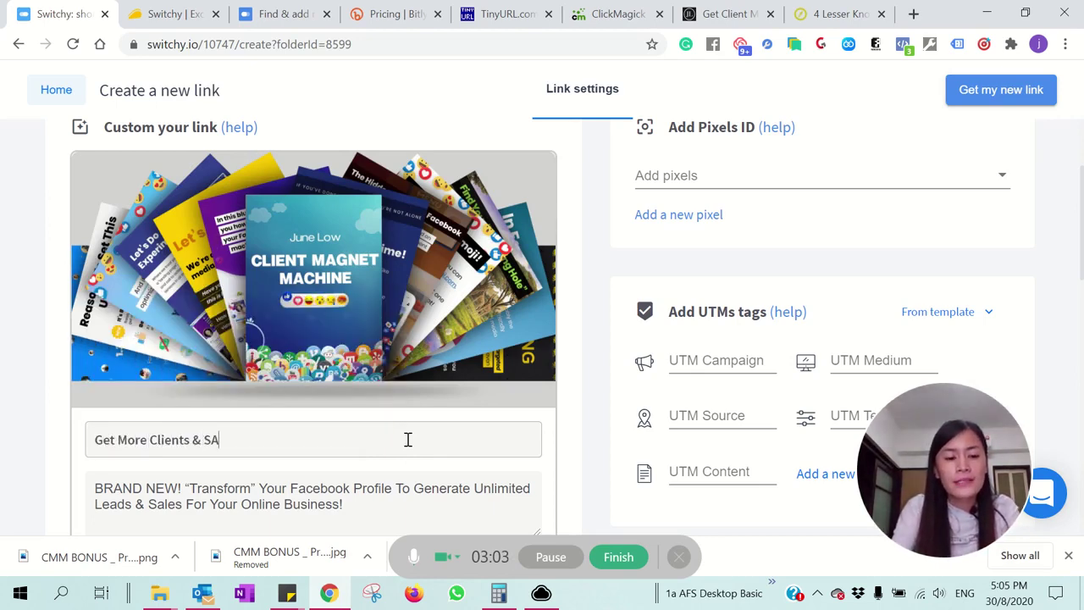
pyautogui.write('l')
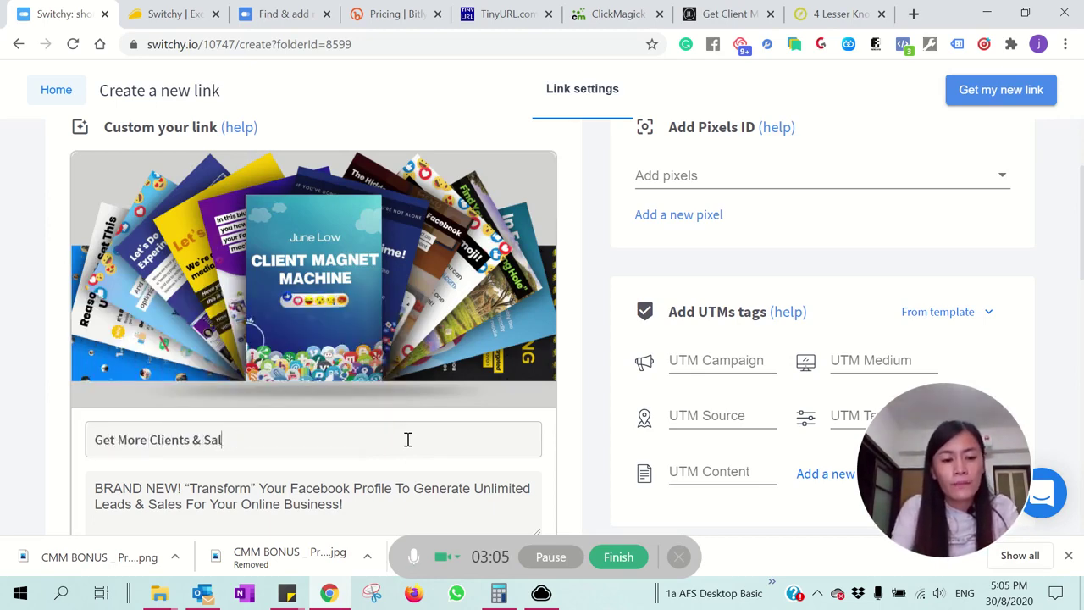
pyautogui.write('es es for your bus')
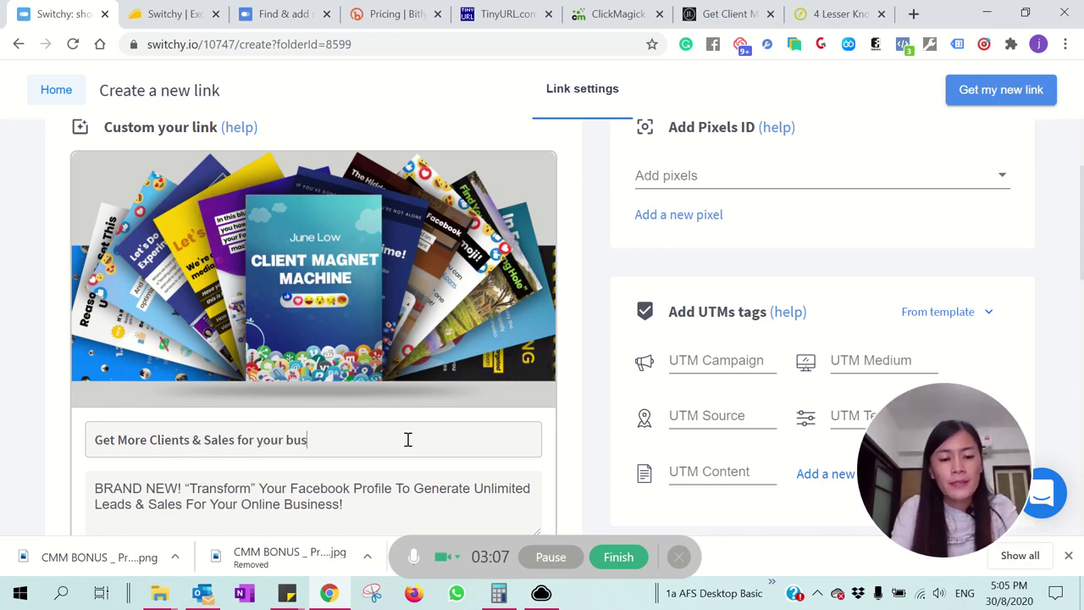
pyautogui.write('iness without ads')
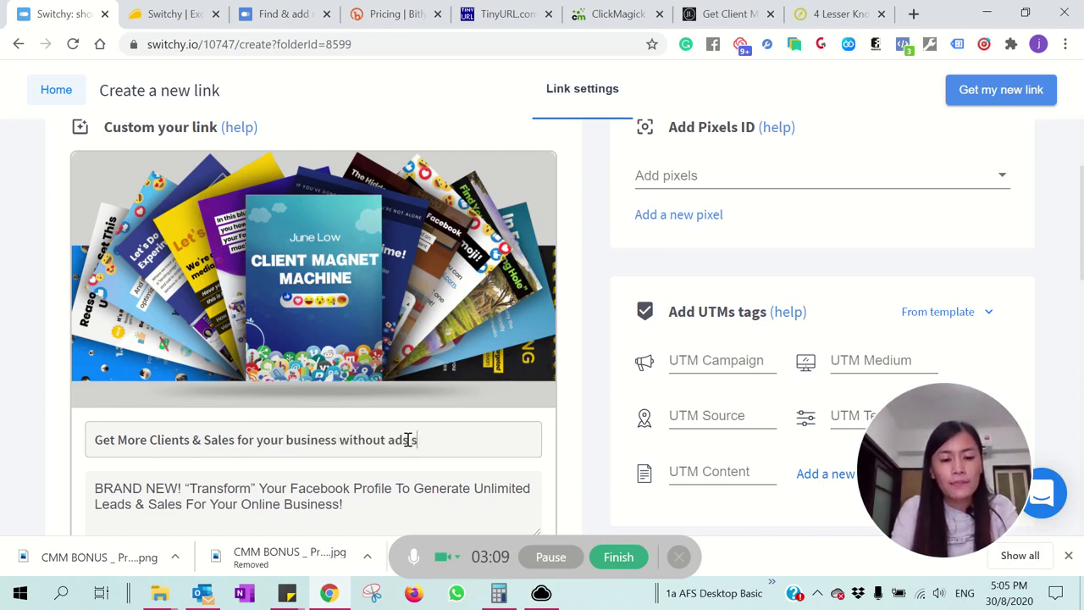
pyautogui.write(' spend')
pyautogui.scroll(1, 363, 443)
pyautogui.scroll(-2, 394, 438)
pyautogui.click(398, 431)
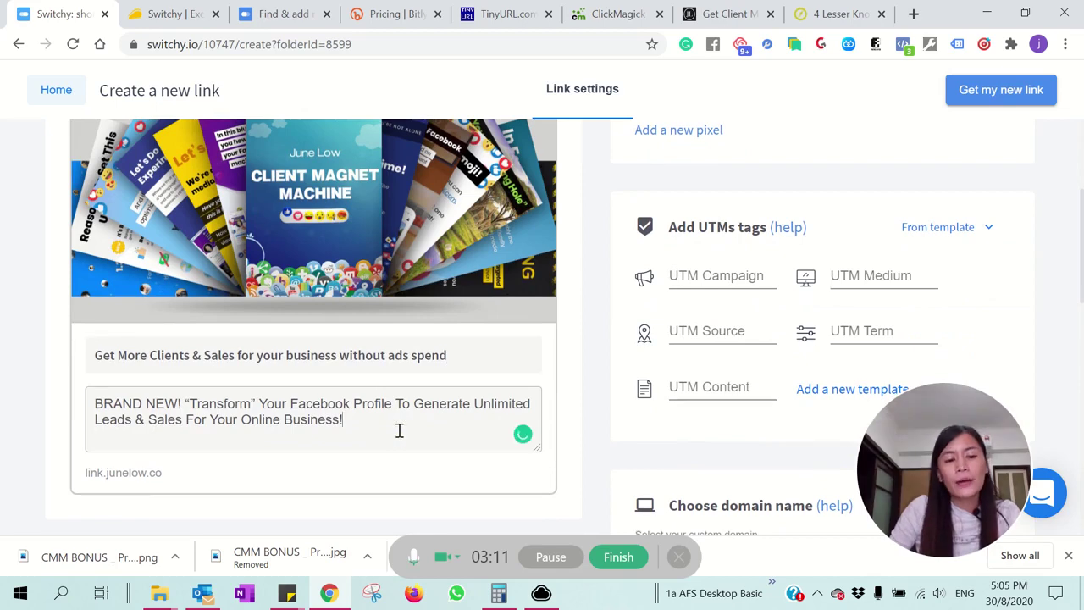
# Set the custom ending of the short link's branded domain to getcmm
pyautogui.scroll(-2, 399, 431)
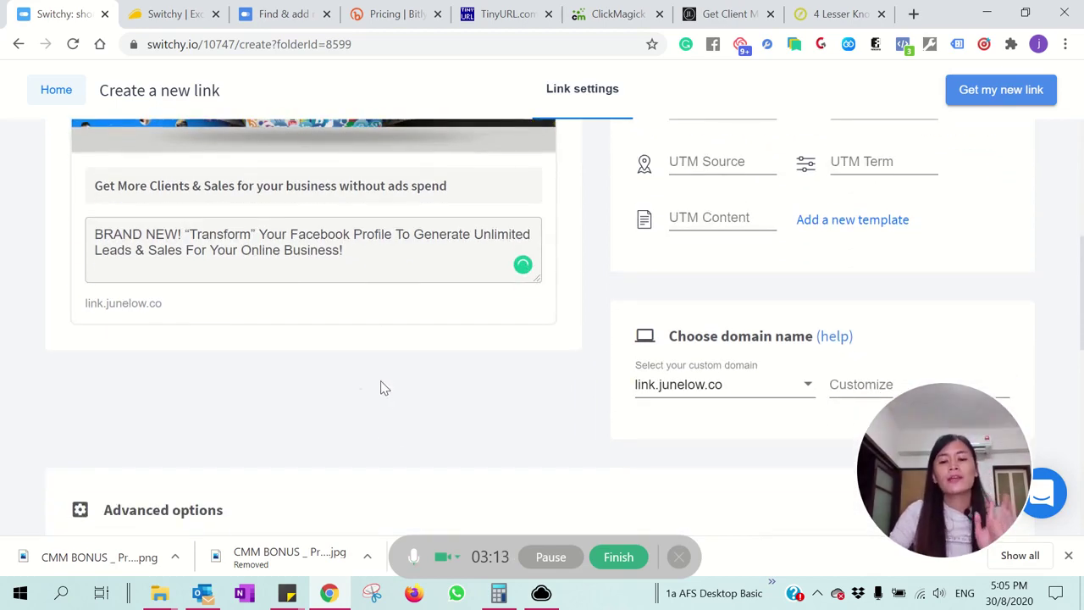
pyautogui.scroll(2, 254, 339)
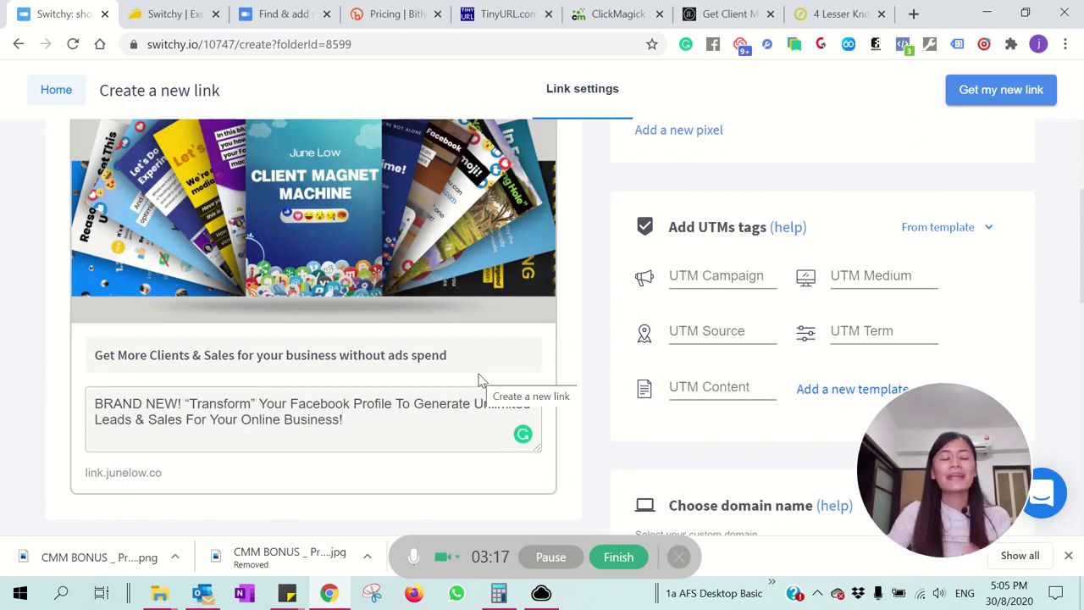
pyautogui.scroll(-2, 455, 383)
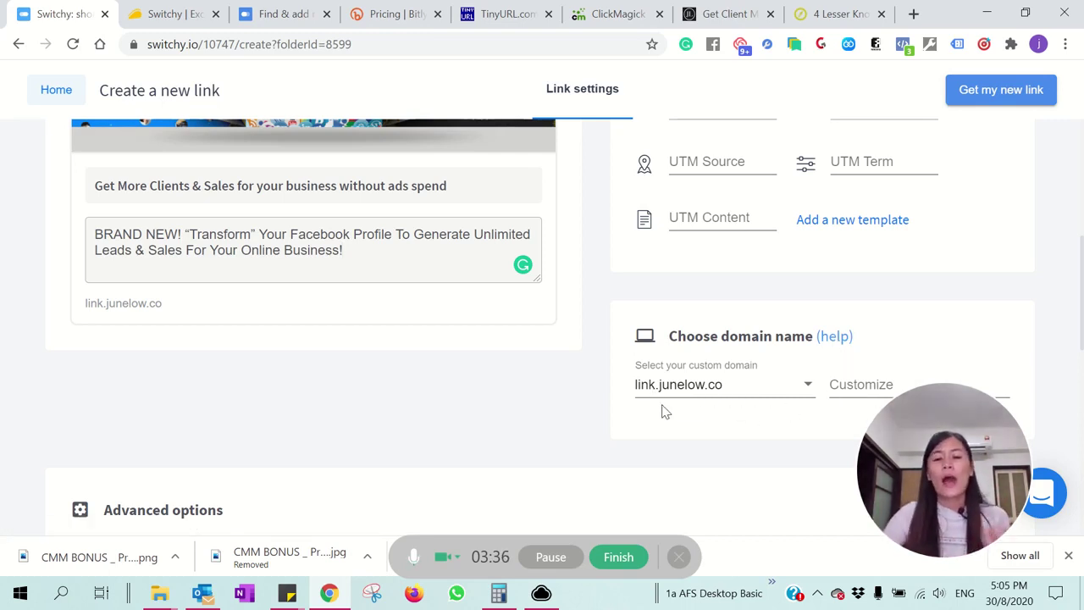
pyautogui.click(866, 384)
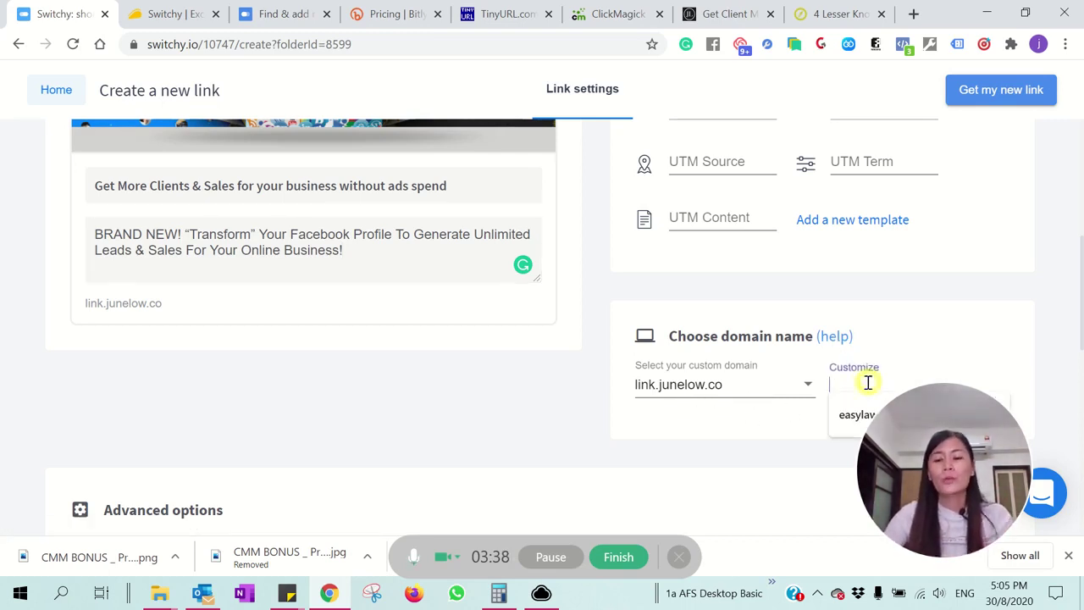
pyautogui.write('getcmm')
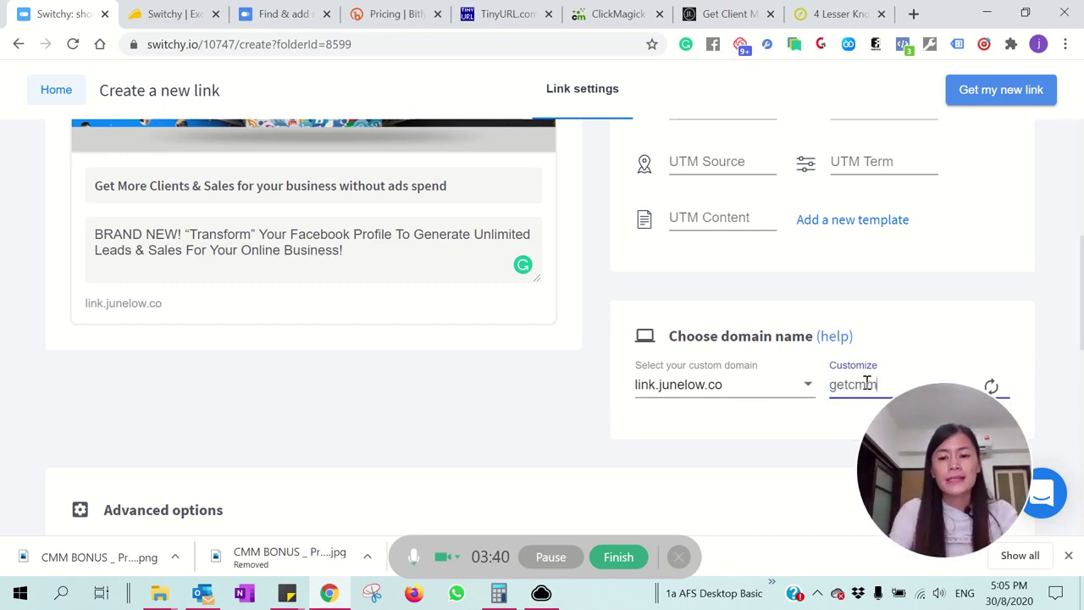
# Try youtube and fbprofile as the new link's UTM source
pyautogui.scroll(-1, 904, 377)
pyautogui.scroll(3, 904, 381)
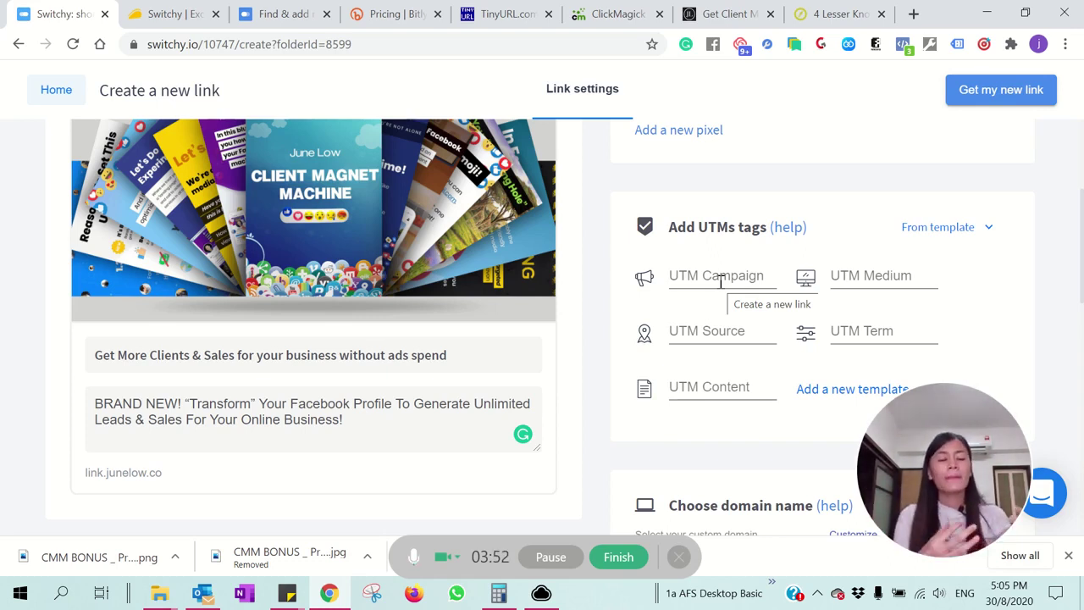
pyautogui.click(711, 326)
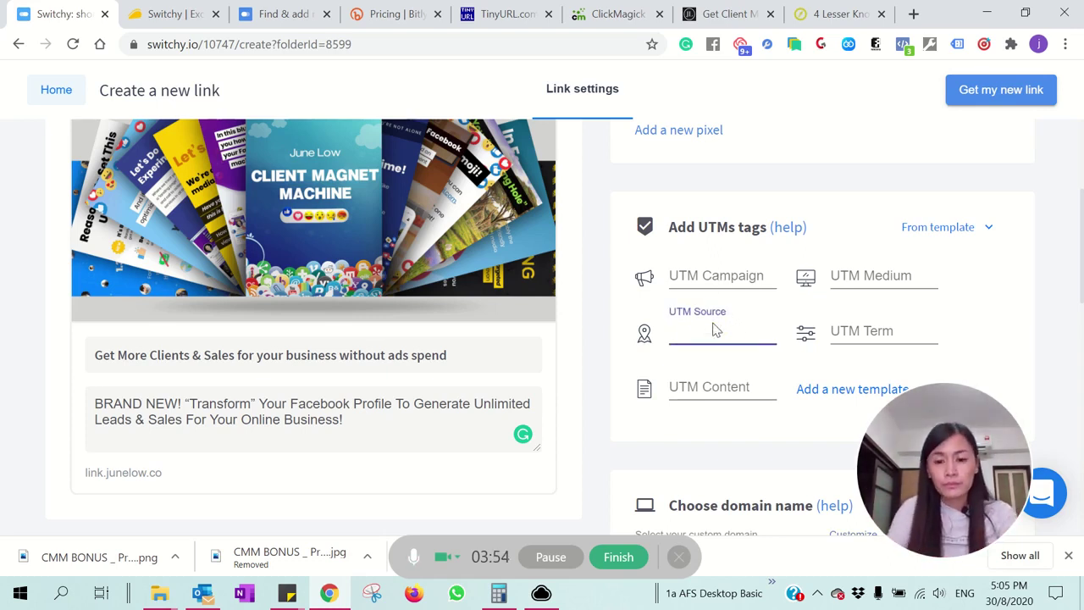
pyautogui.write('youtube')
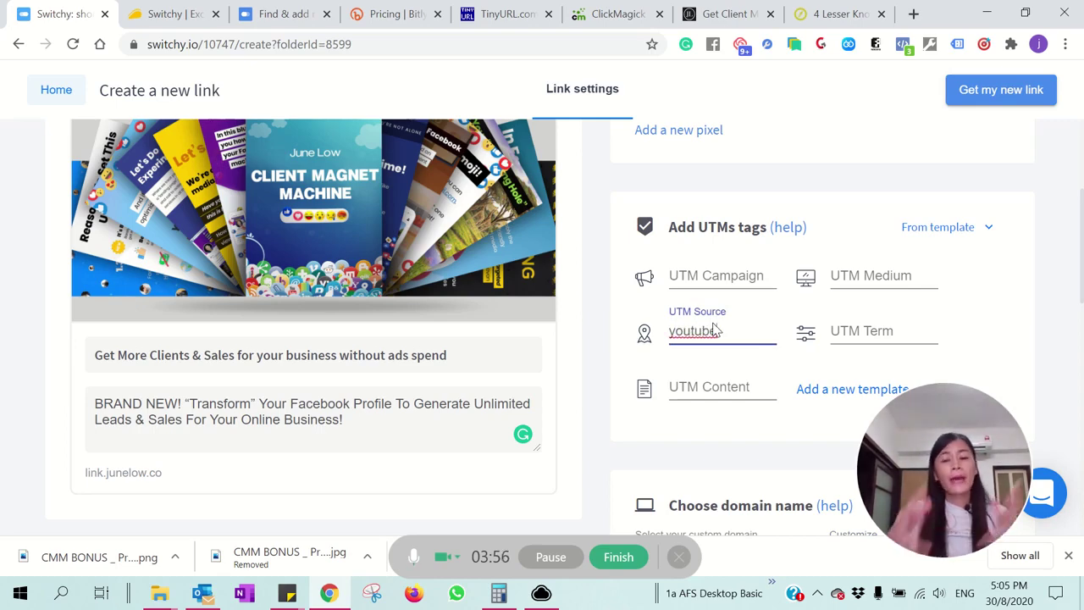
pyautogui.doubleClick(714, 328)
pyautogui.write('f')
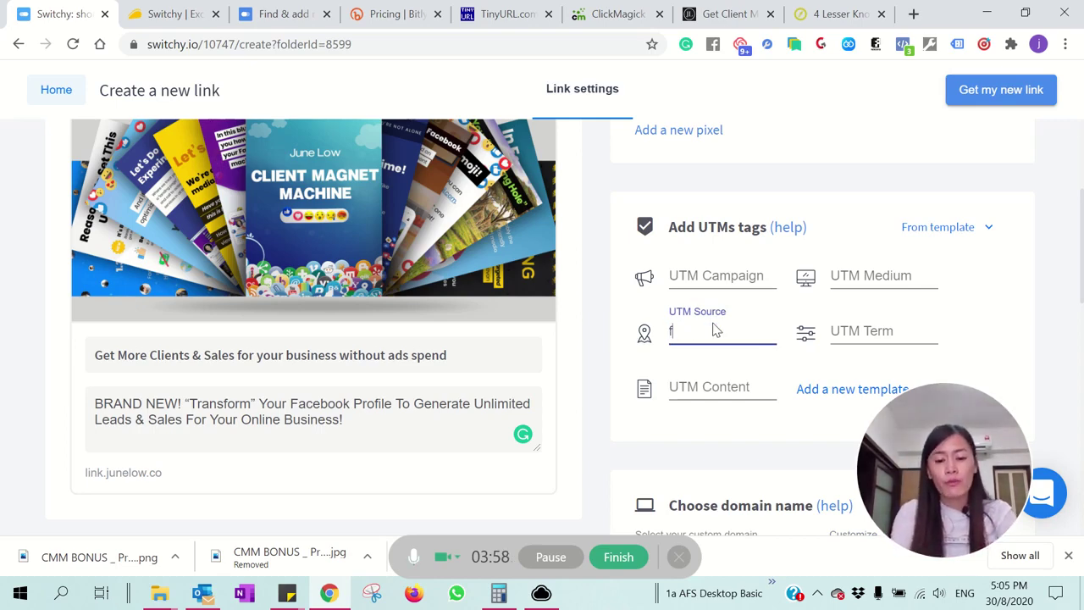
pyautogui.write('bpro')
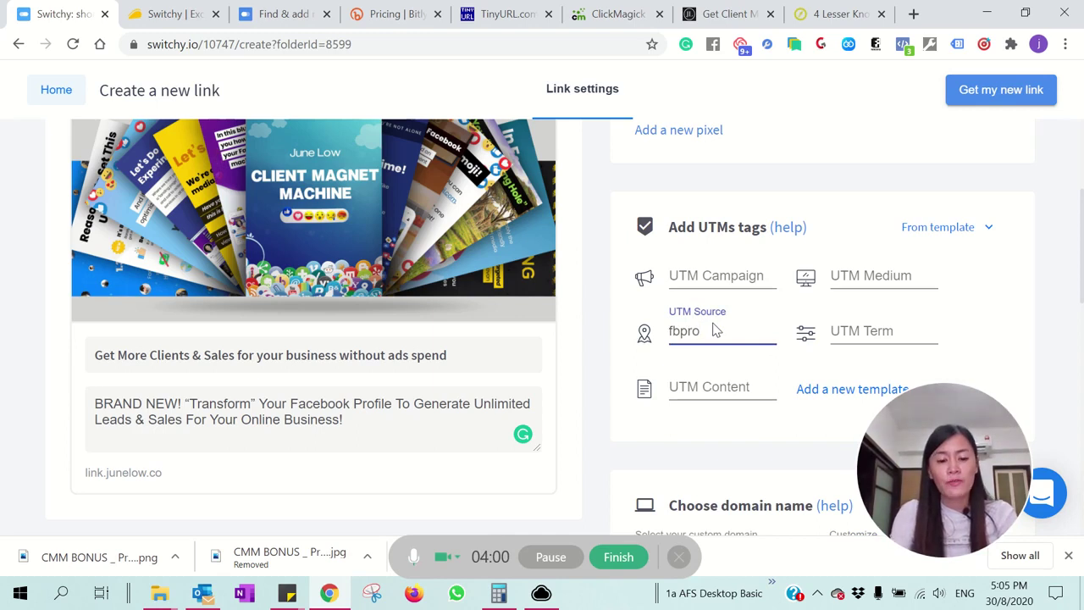
pyautogui.write('file')
# Set the link's UTM source to instagram, the UTM campaign to facebookprofile and the UTM medium to fn
pyautogui.doubleClick(714, 329)
pyautogui.write('instagram')
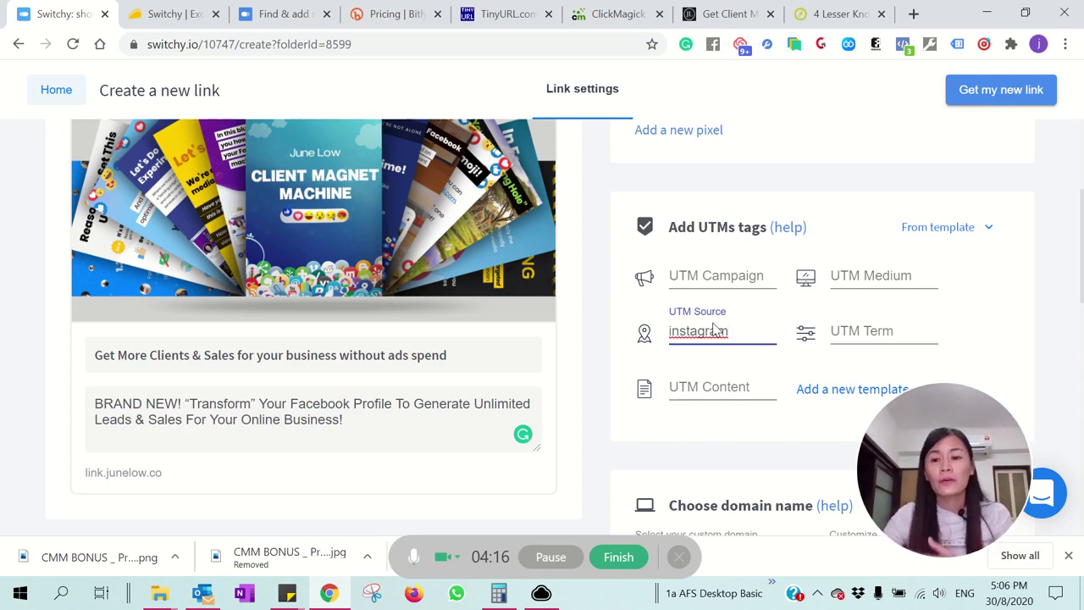
pyautogui.click(734, 277)
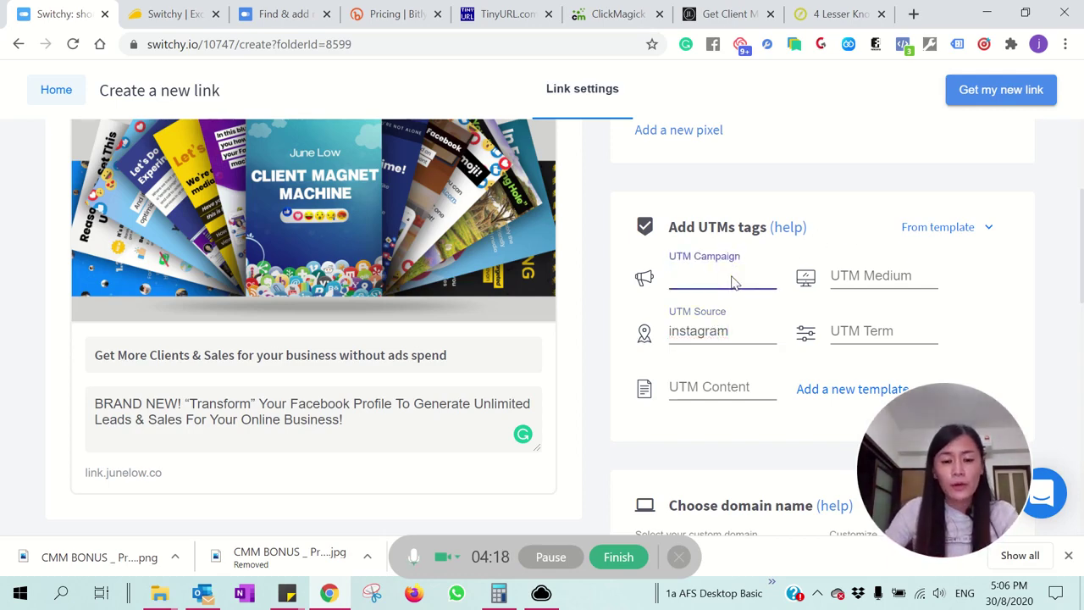
pyautogui.scroll(1, 732, 282)
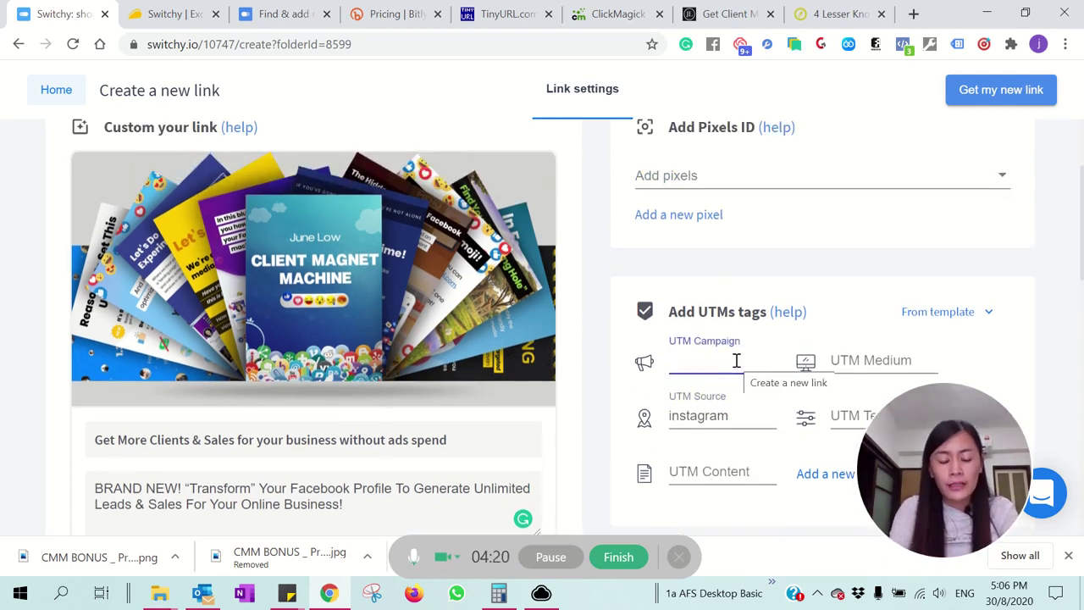
pyautogui.write('facebookprofile')
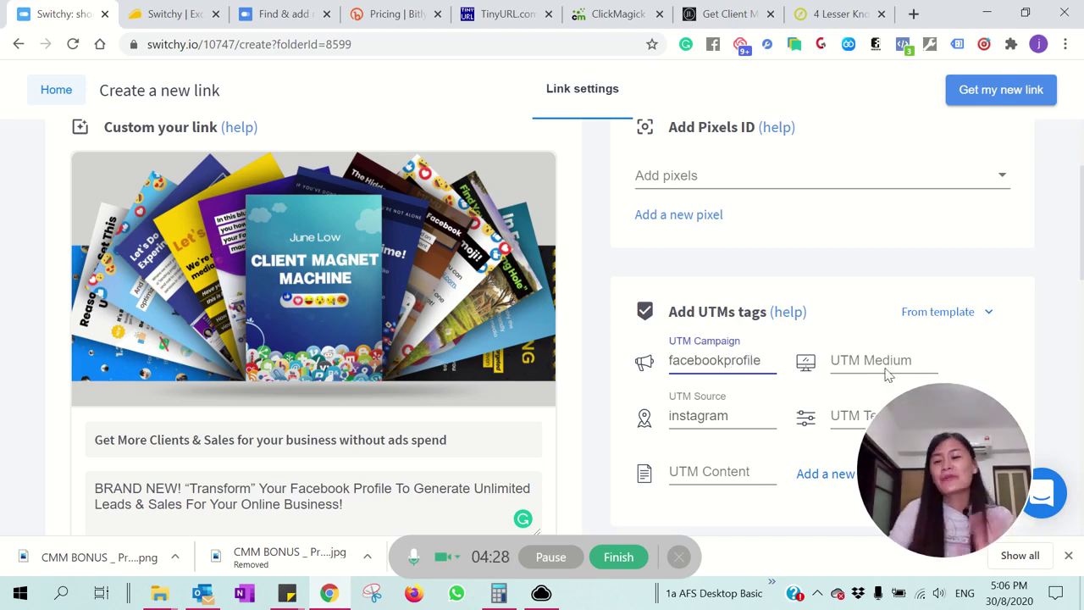
pyautogui.click(884, 370)
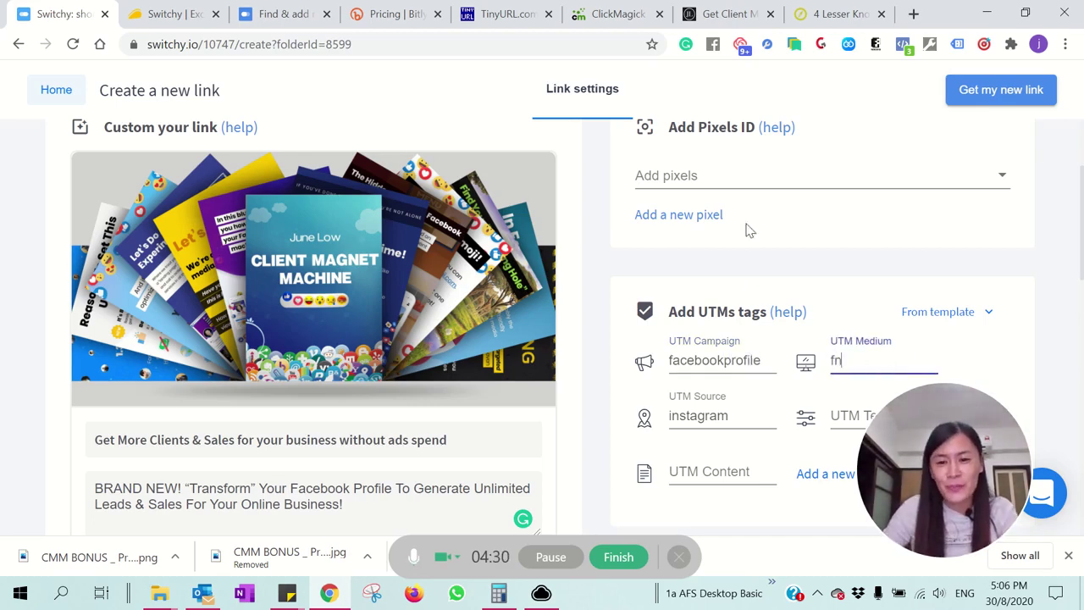
# Examine the saved pixels available for the link and the help collection on finding and adding retargeting pixel IDs
pyautogui.click(744, 177)
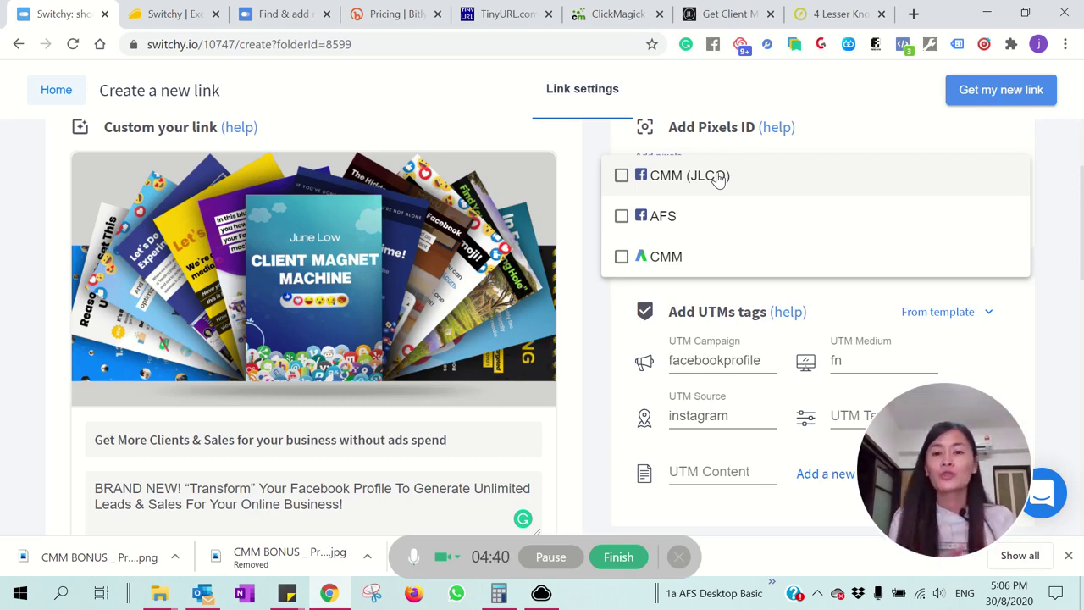
pyautogui.click(819, 144)
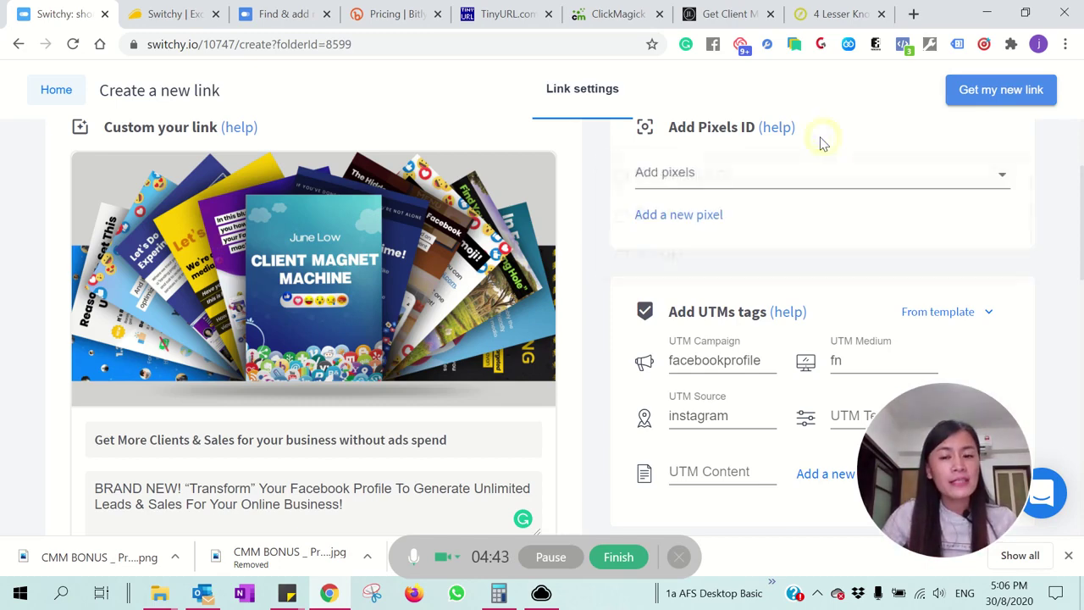
pyautogui.click(777, 129)
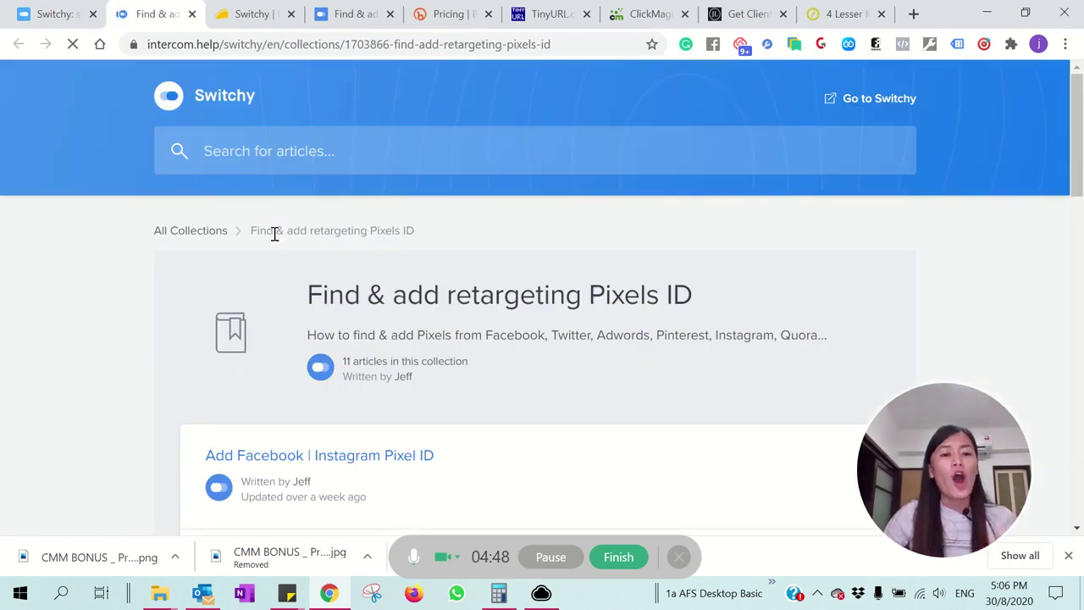
pyautogui.scroll(-4, 399, 327)
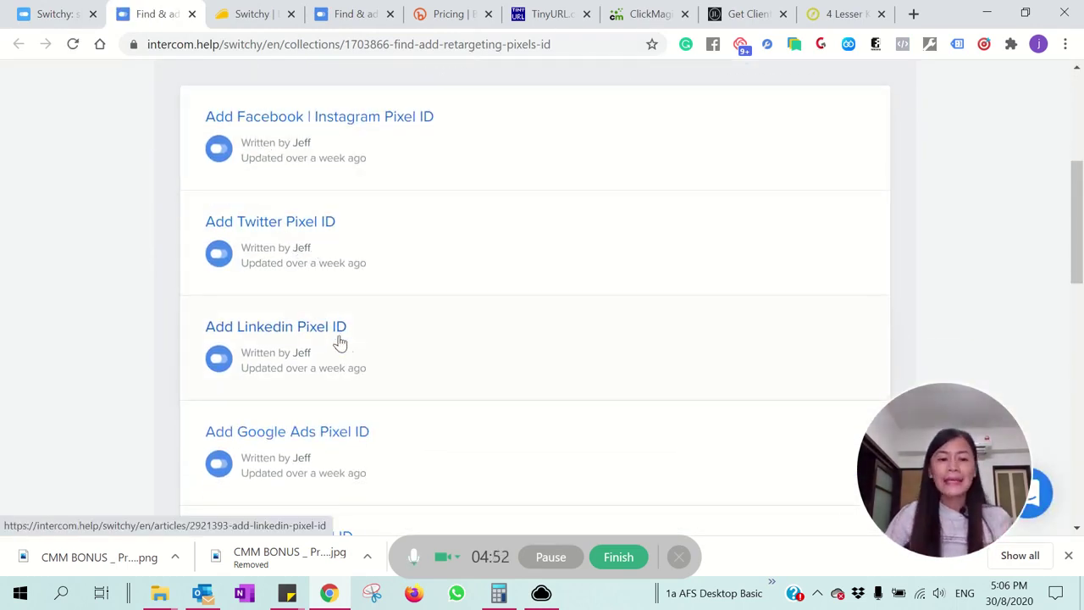
pyautogui.scroll(-2, 356, 451)
pyautogui.scroll(-2, 356, 441)
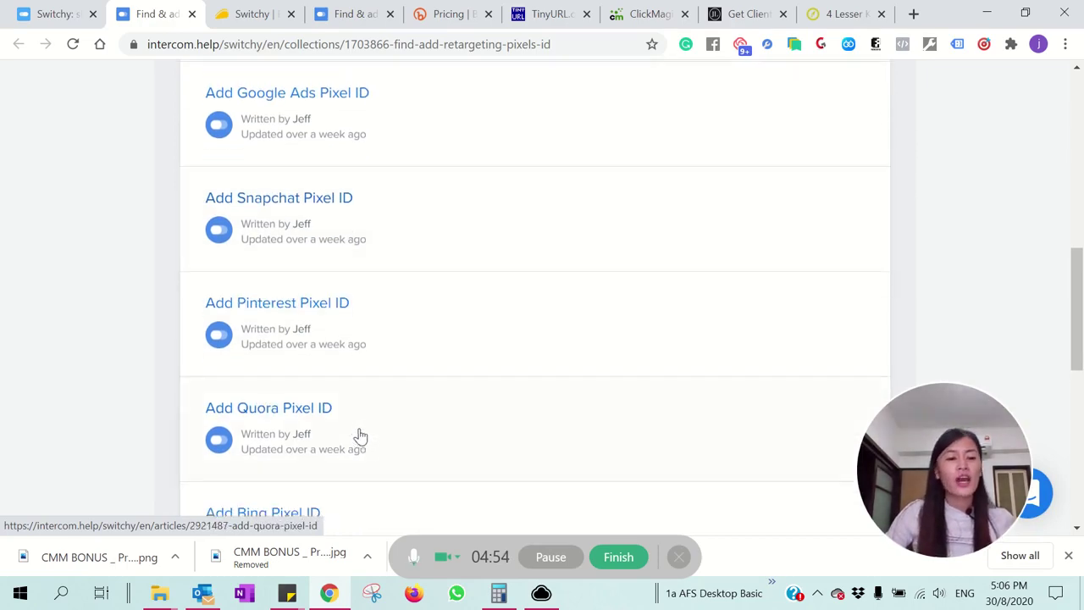
pyautogui.scroll(-2, 415, 398)
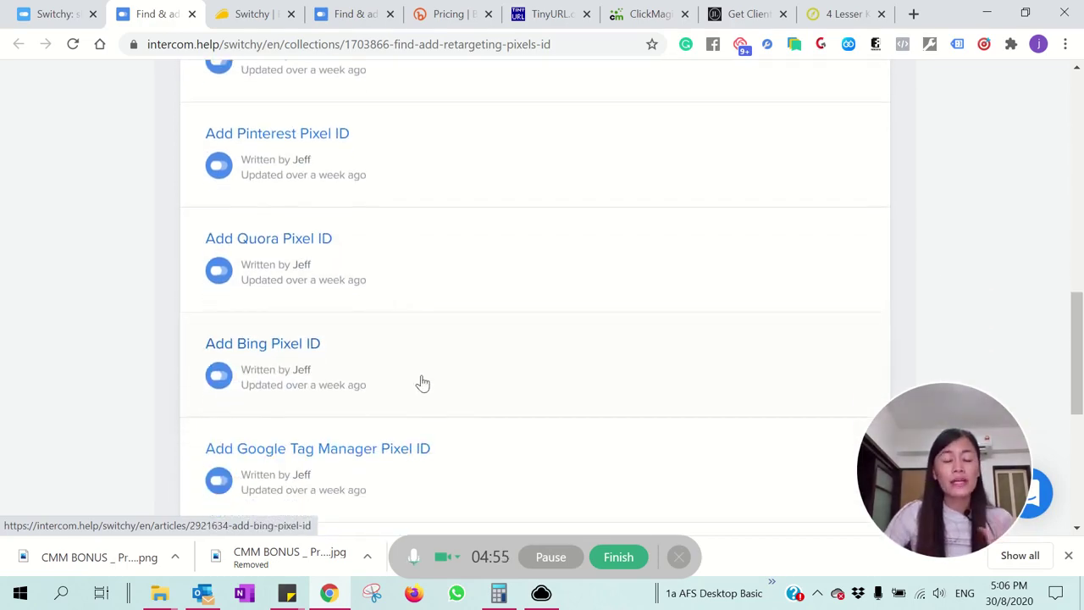
# Return to the link settings and add the Facebook pixel CMM (JLCO) and the Google Ads pixel CMM to the link
pyautogui.click(76, 14)
pyautogui.click(735, 176)
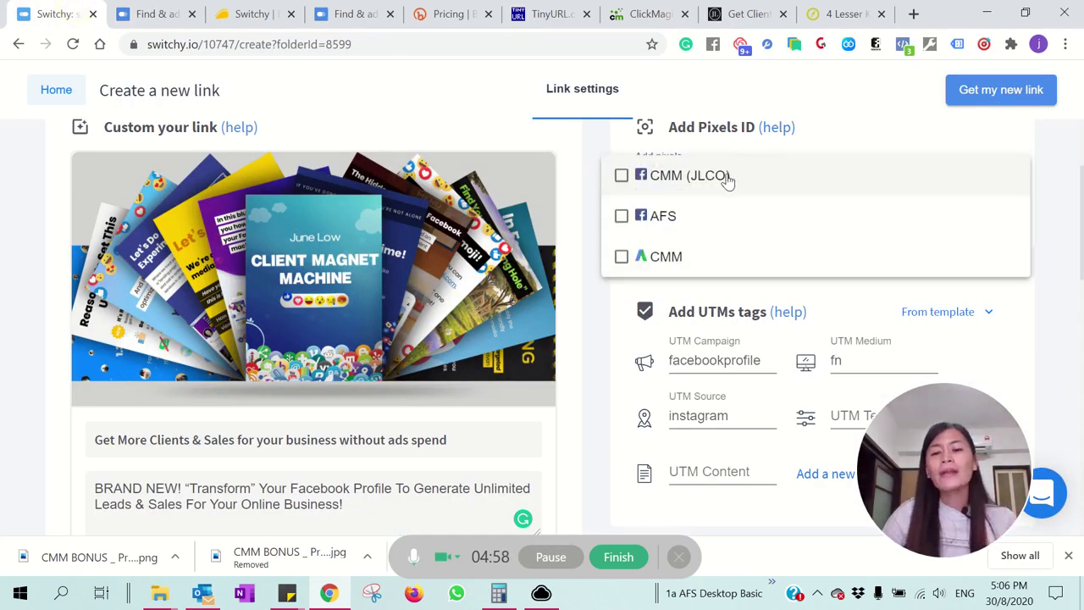
pyautogui.click(622, 175)
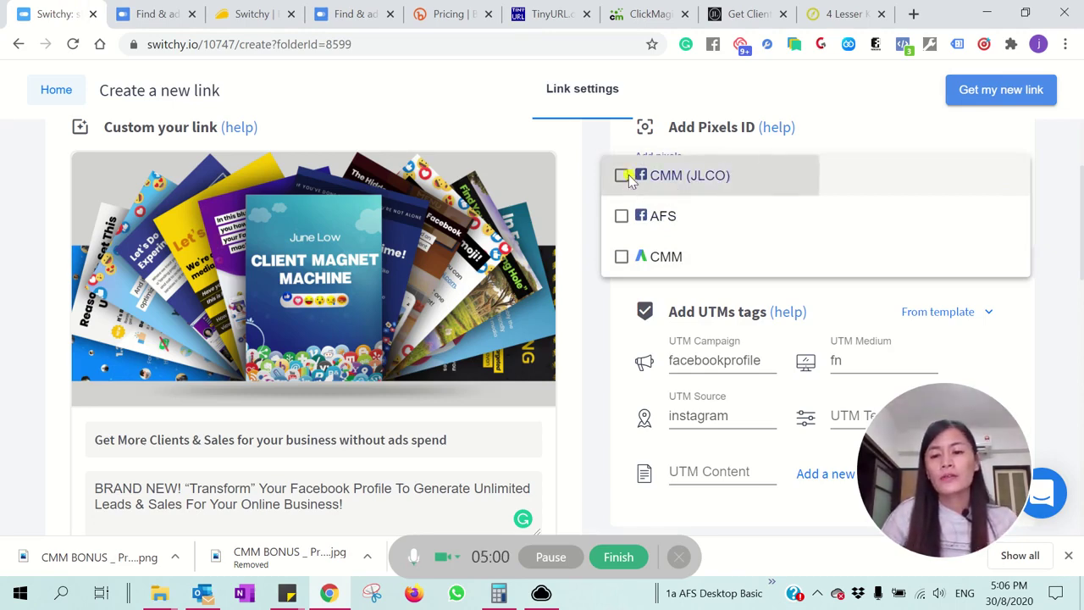
pyautogui.click(621, 257)
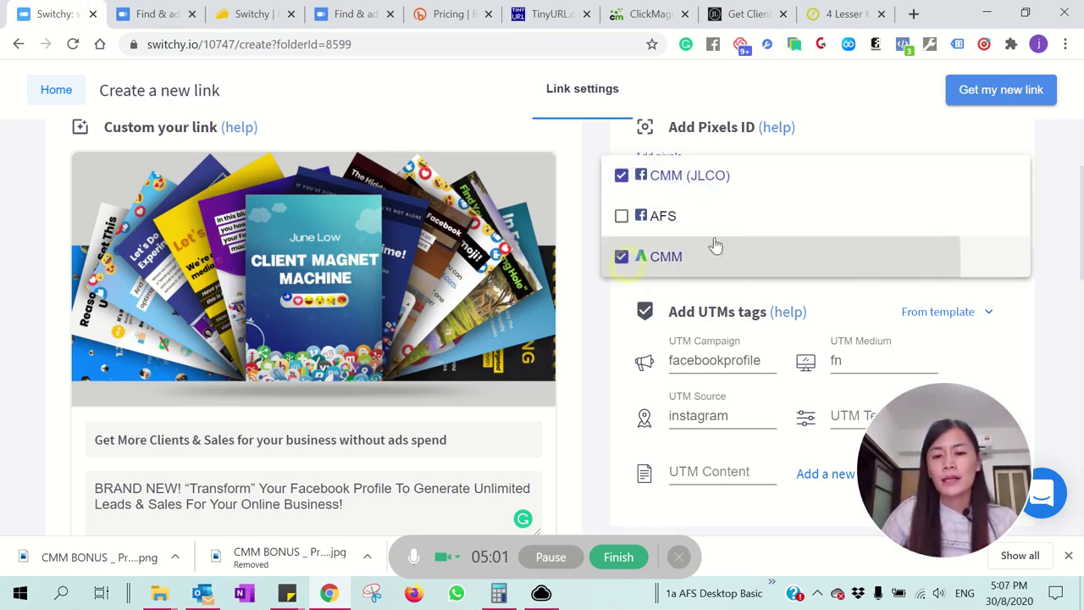
pyautogui.click(606, 304)
# Add the tag cmm to the link and assign it to the CMM folder
pyautogui.scroll(-3, 783, 239)
pyautogui.scroll(3, 779, 252)
pyautogui.scroll(-8, 779, 251)
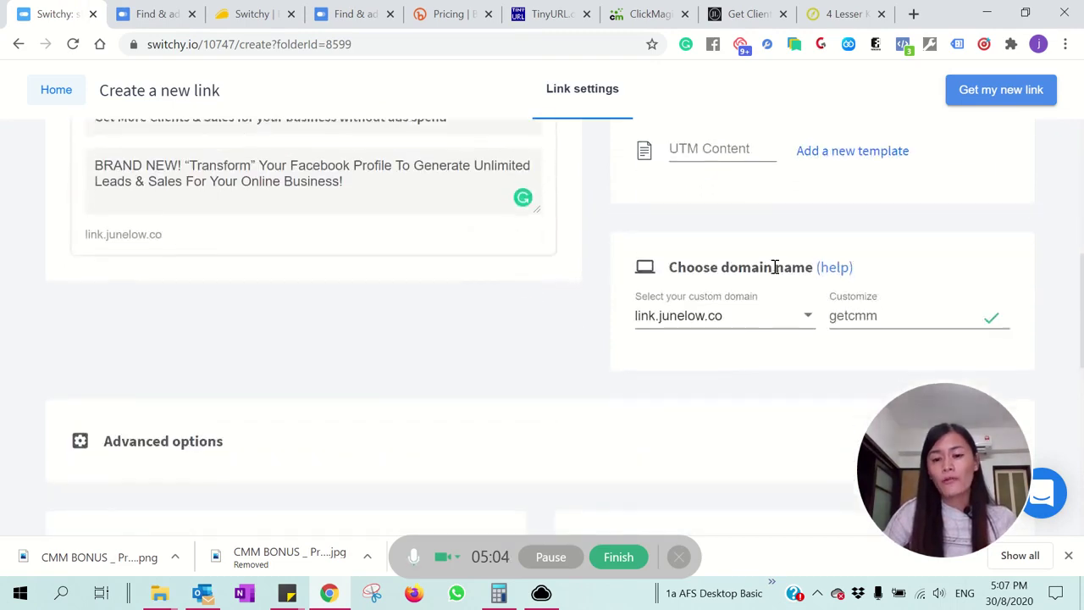
pyautogui.click(649, 258)
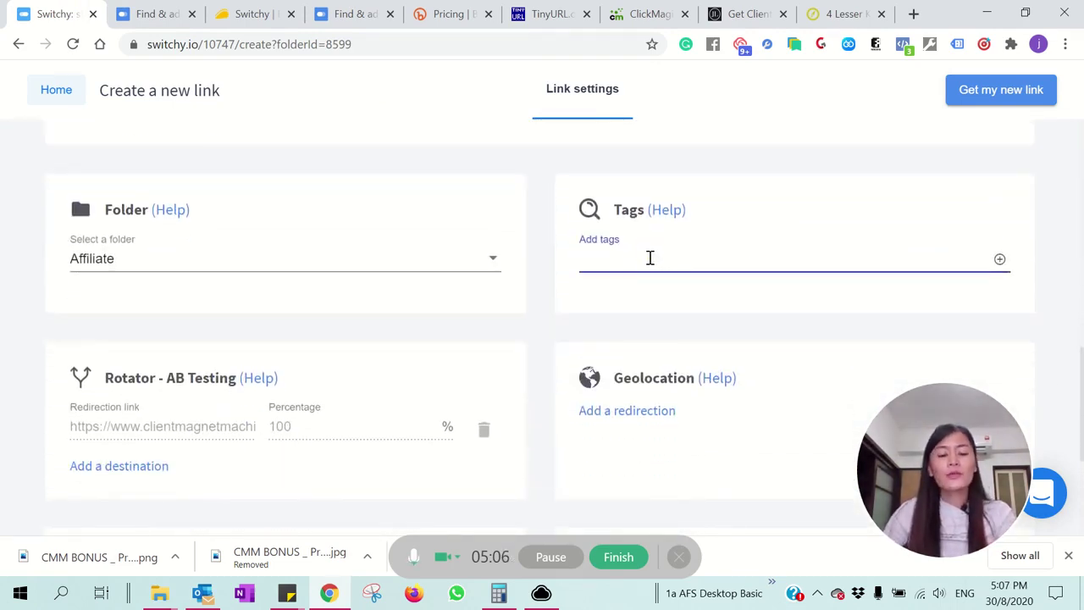
pyautogui.write('cmm')
pyautogui.press('Return')
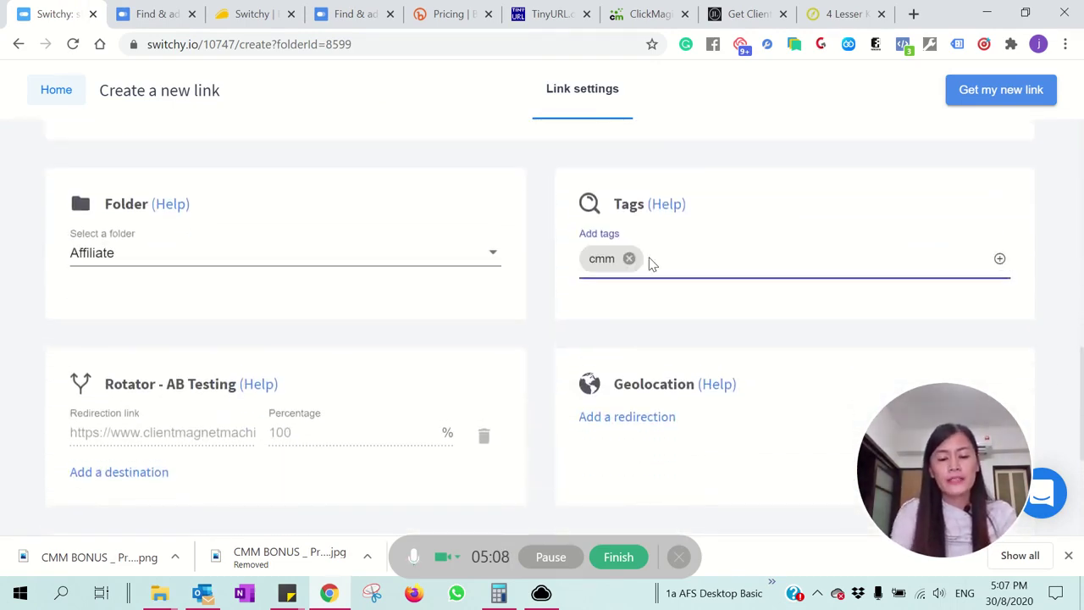
pyautogui.click(215, 254)
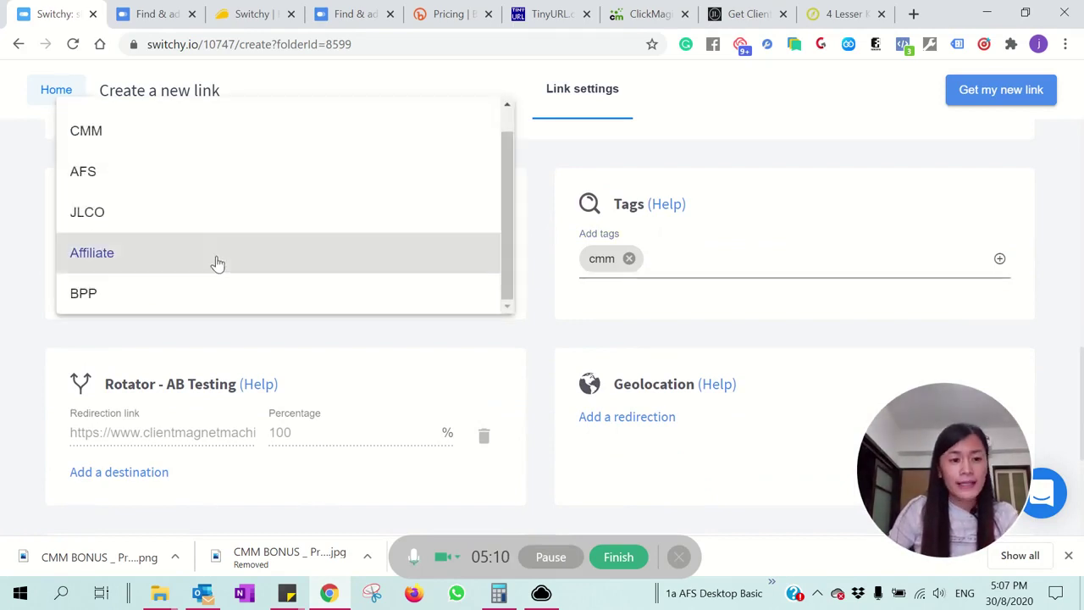
pyautogui.click(148, 139)
# Look over the remaining advanced options and generate the new short link
pyautogui.scroll(-3, 158, 302)
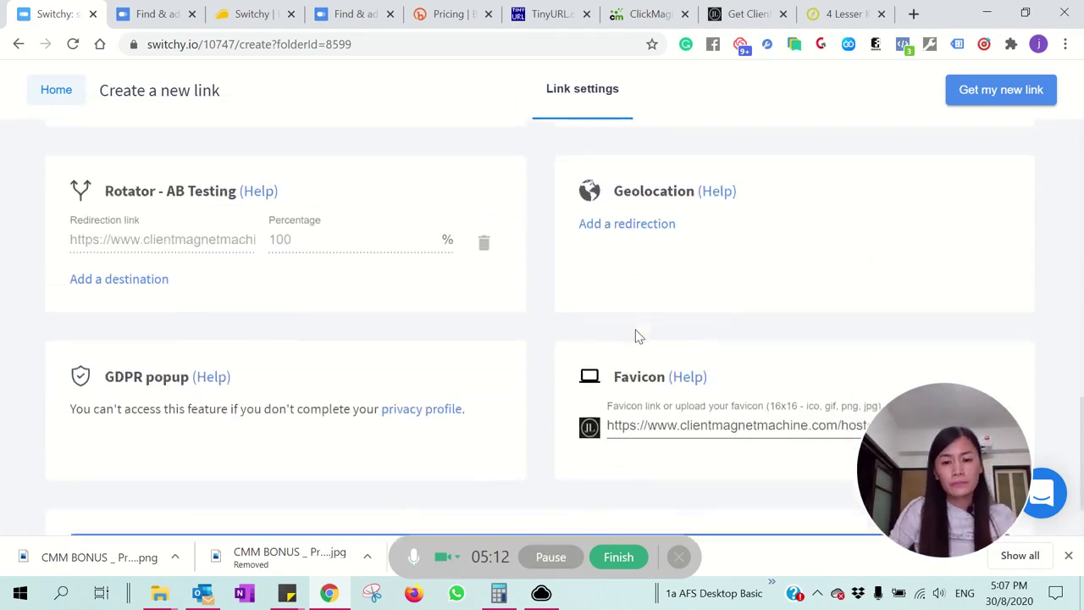
pyautogui.scroll(2, 572, 255)
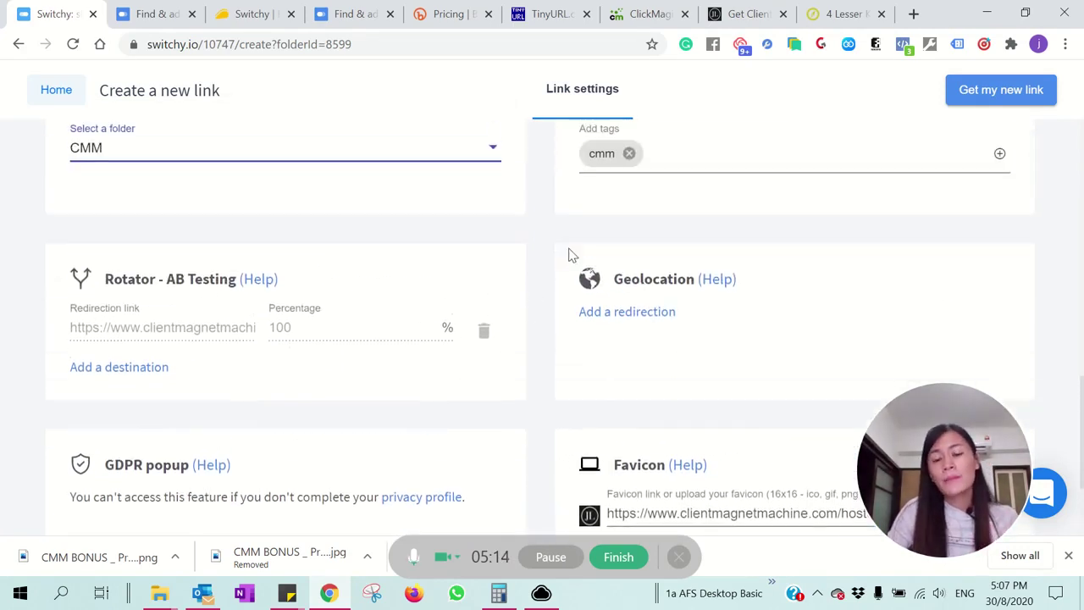
pyautogui.scroll(-2, 621, 295)
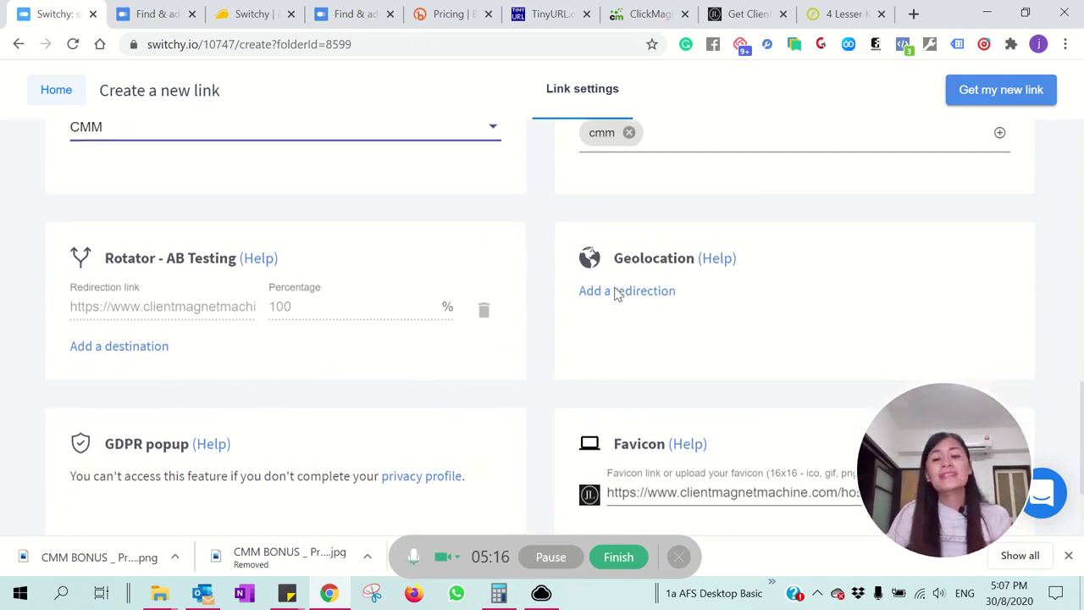
pyautogui.click(546, 480)
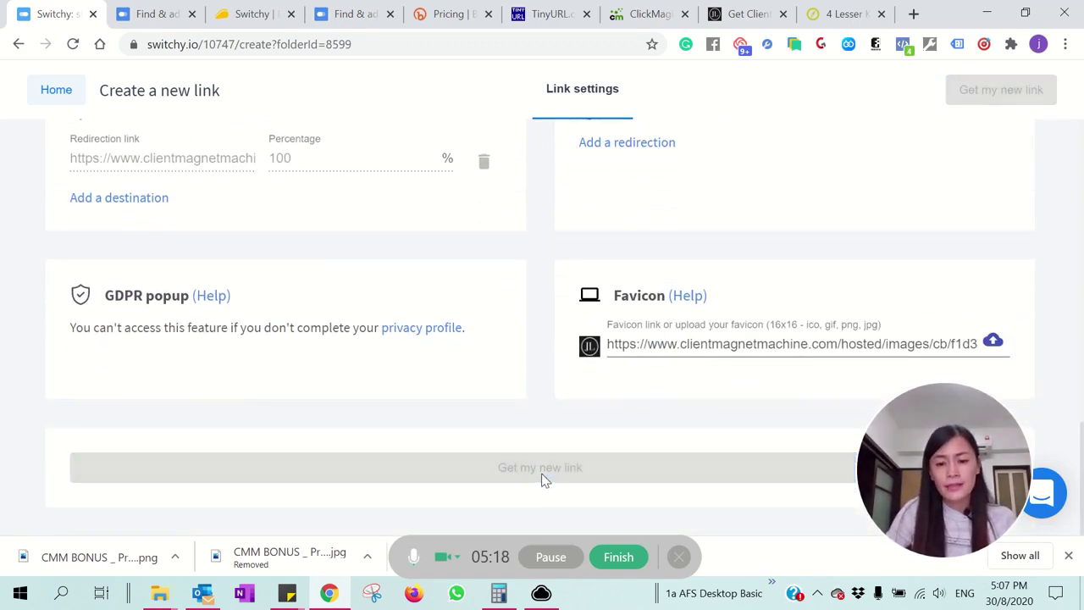
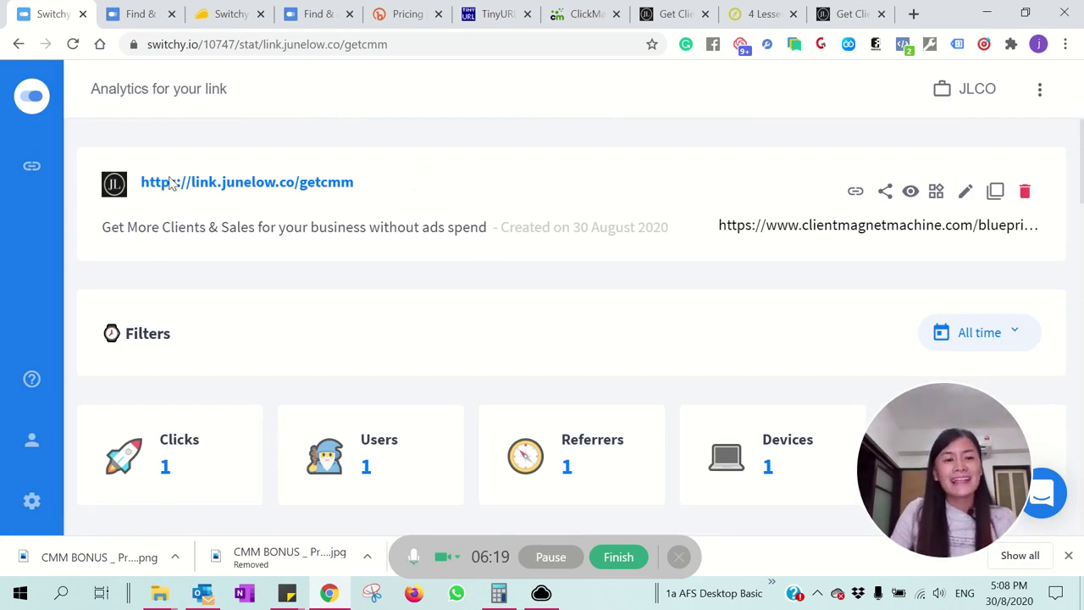
# Examine the new link's analytics for clicks, countries, referrers, browsers, operating systems, devices, UTM tags and retargeting pixels
pyautogui.scroll(-2, 890, 191)
pyautogui.scroll(-2, 757, 206)
pyautogui.scroll(4, 686, 224)
pyautogui.scroll(-4, 682, 222)
pyautogui.scroll(1, 381, 262)
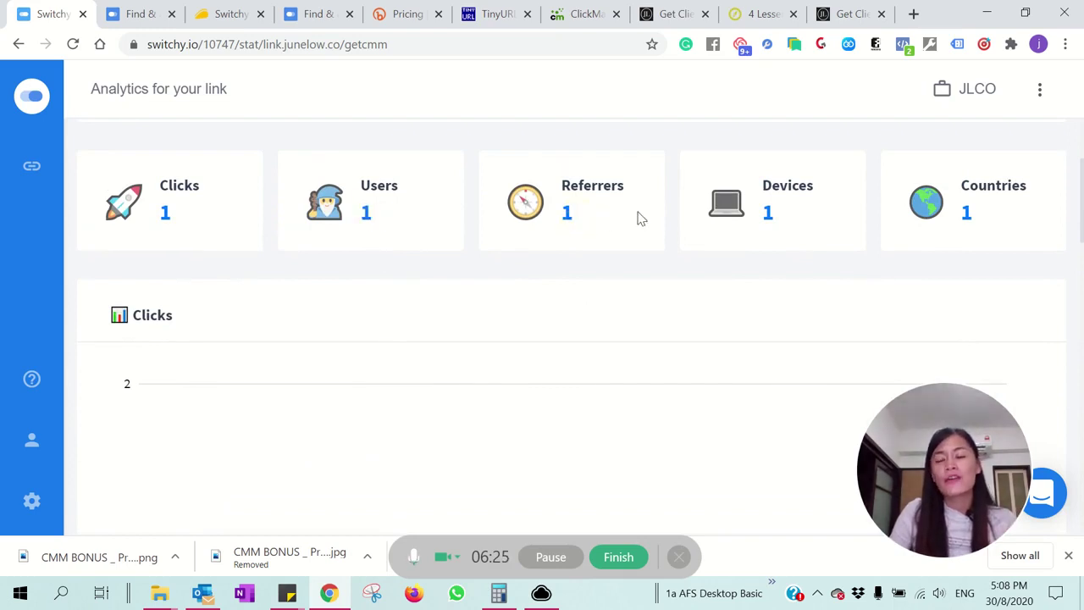
pyautogui.scroll(-6, 816, 211)
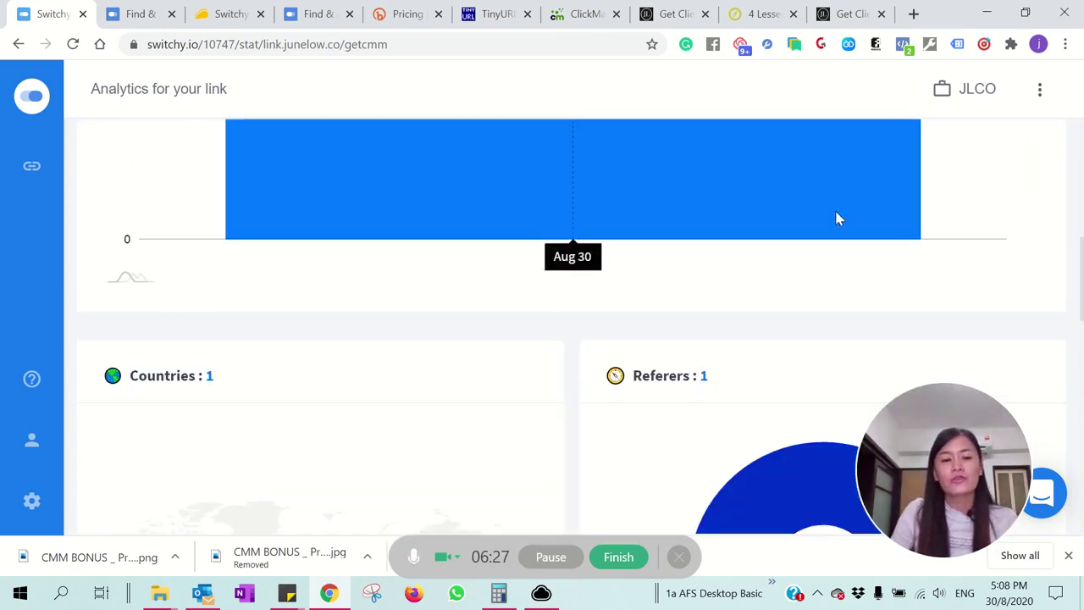
pyautogui.scroll(-5, 638, 350)
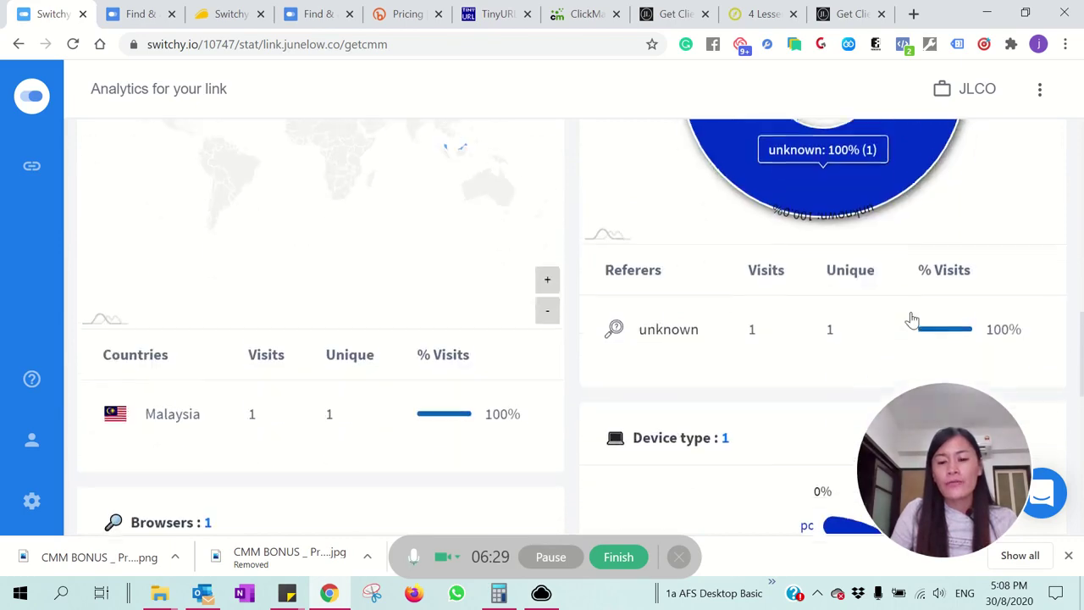
pyautogui.scroll(-4, 473, 383)
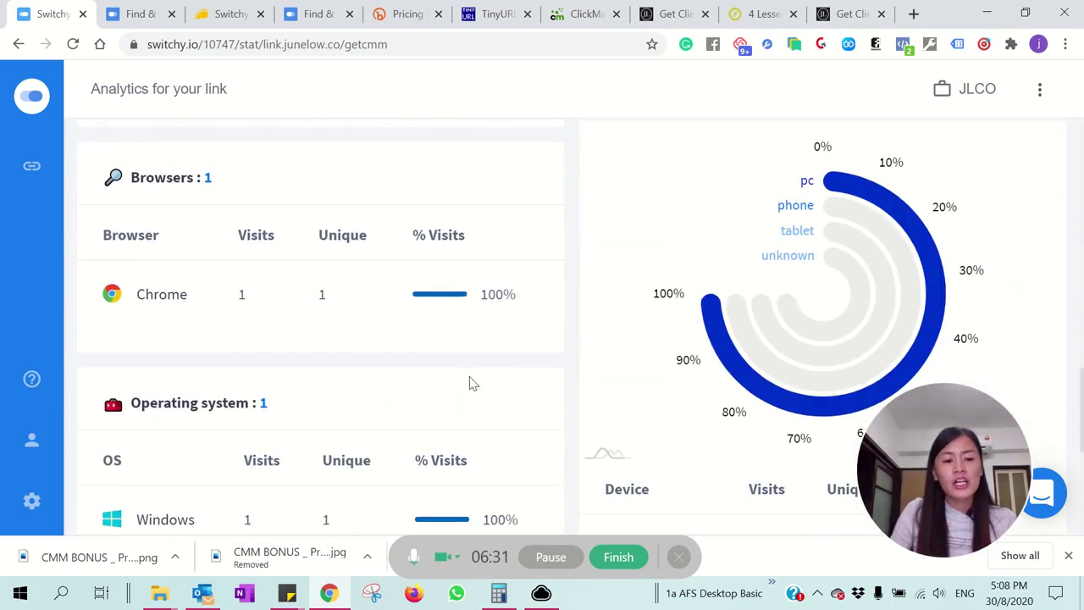
pyautogui.scroll(3, 237, 263)
pyautogui.scroll(-3, 225, 313)
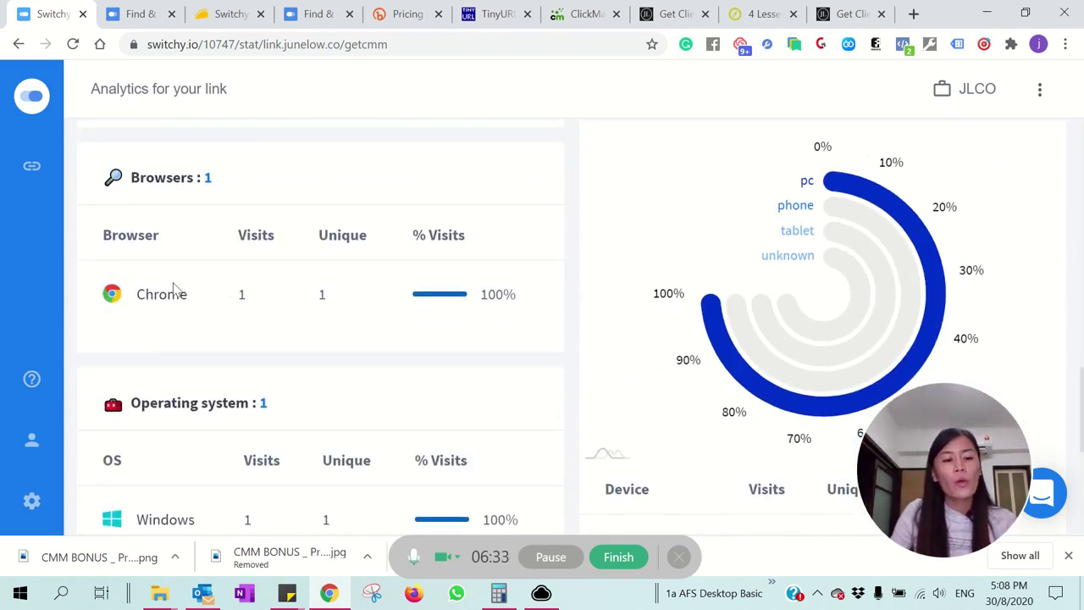
pyautogui.scroll(-2, 161, 279)
pyautogui.scroll(-1, 254, 301)
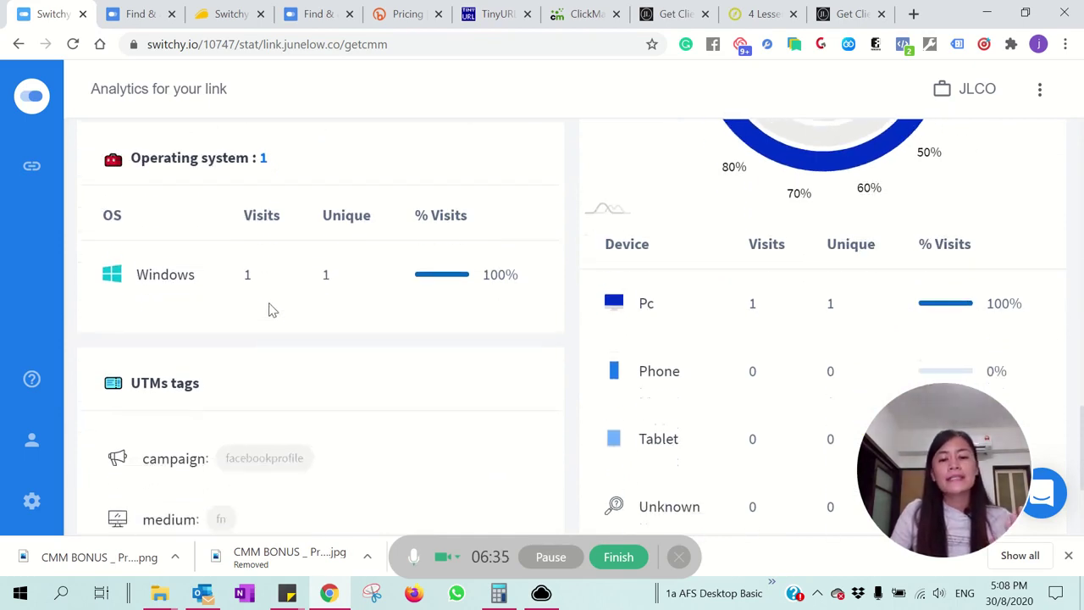
pyautogui.scroll(-2, 241, 434)
pyautogui.moveTo(229, 280); pyautogui.dragTo(305, 292)
pyautogui.scroll(-1, 728, 373)
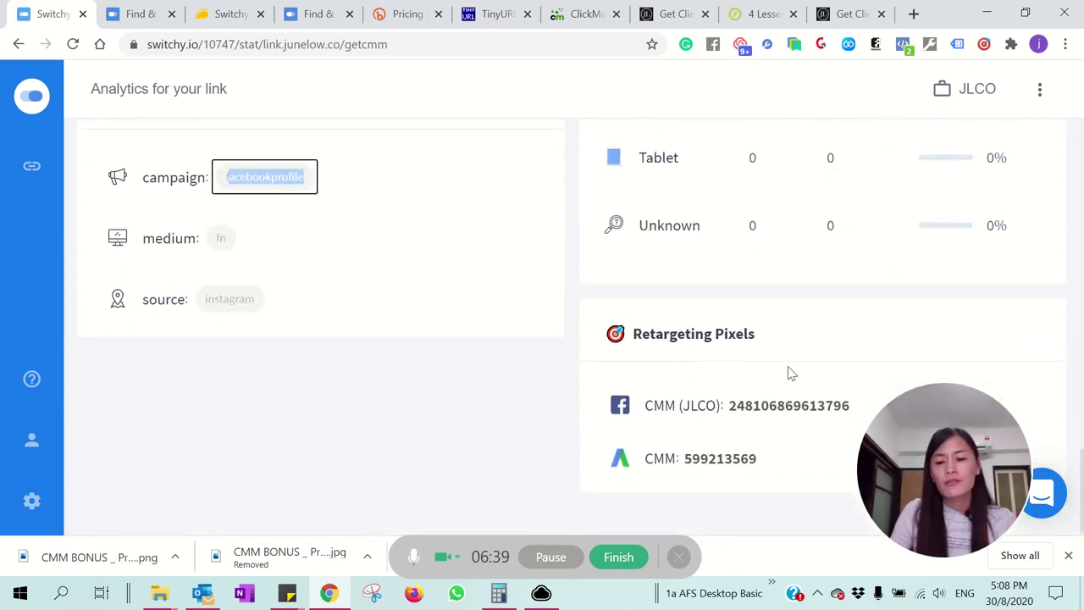
# Look over the new link's analytics again, from the retargeting pixels back to device types, browsers, countries and referrers
pyautogui.scroll(1, 675, 333)
pyautogui.scroll(-1, 702, 404)
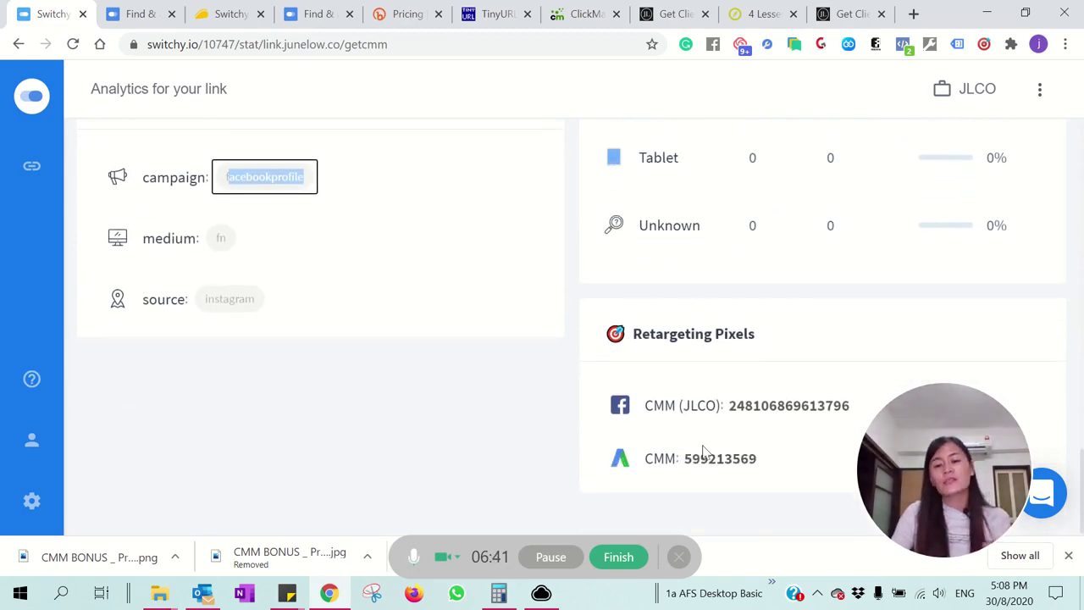
pyautogui.scroll(8, 752, 435)
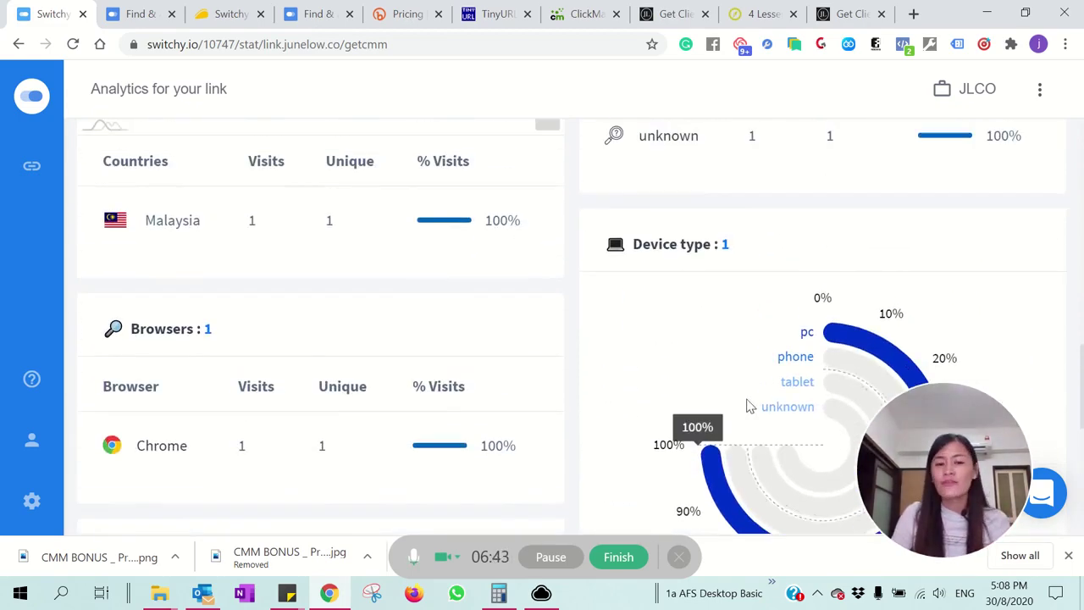
pyautogui.scroll(3, 720, 399)
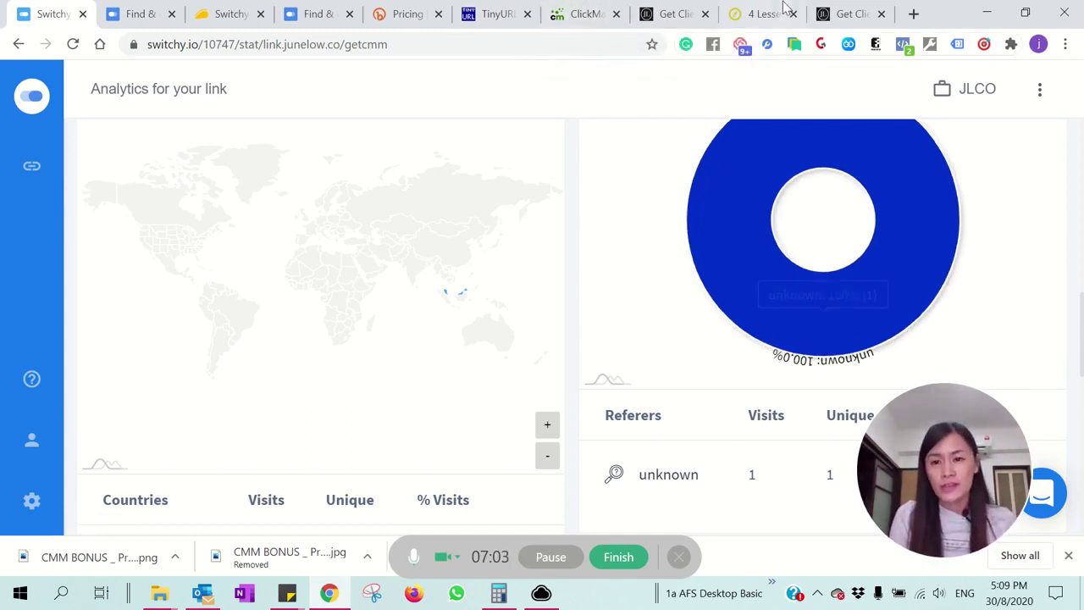
# Open the Social Media Explorer article on lesser-known Facebook ad tips and copy its web address
pyautogui.click(756, 13)
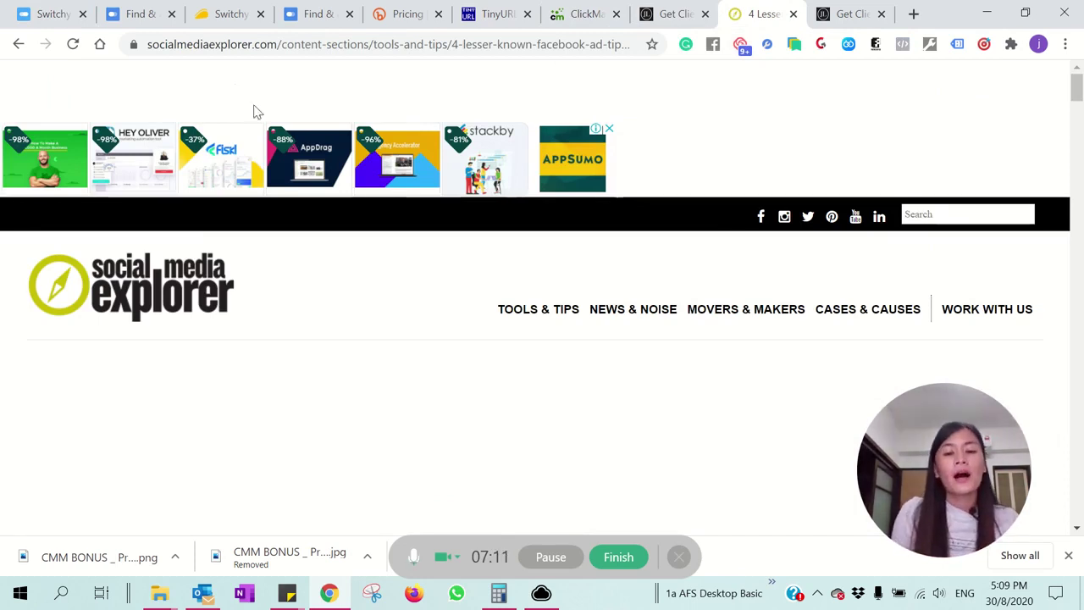
pyautogui.scroll(-3, 227, 78)
pyautogui.scroll(2, 227, 237)
pyautogui.click(169, 44)
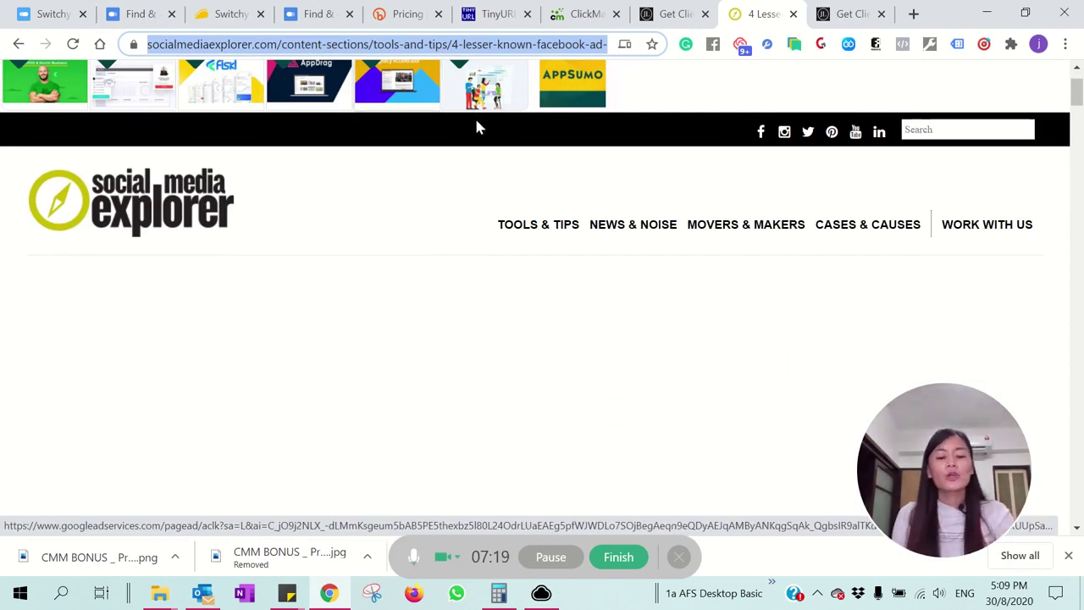
# Glance at Bitly's pricing comparison, the article page and the Switchy offer on AppSumo
pyautogui.click(406, 13)
pyautogui.moveTo(450, 160)
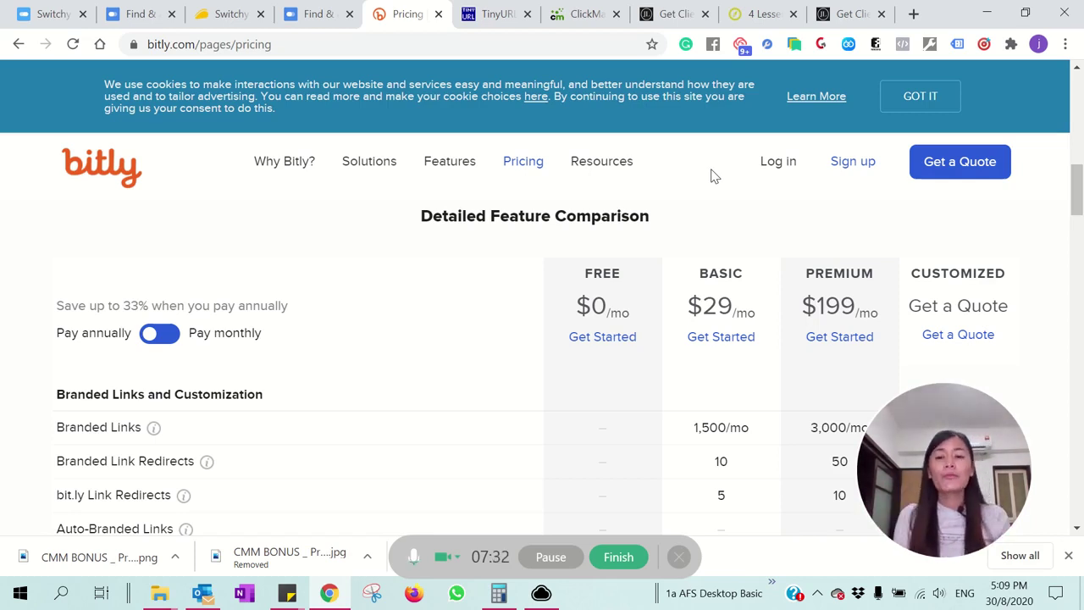
pyautogui.click(767, 13)
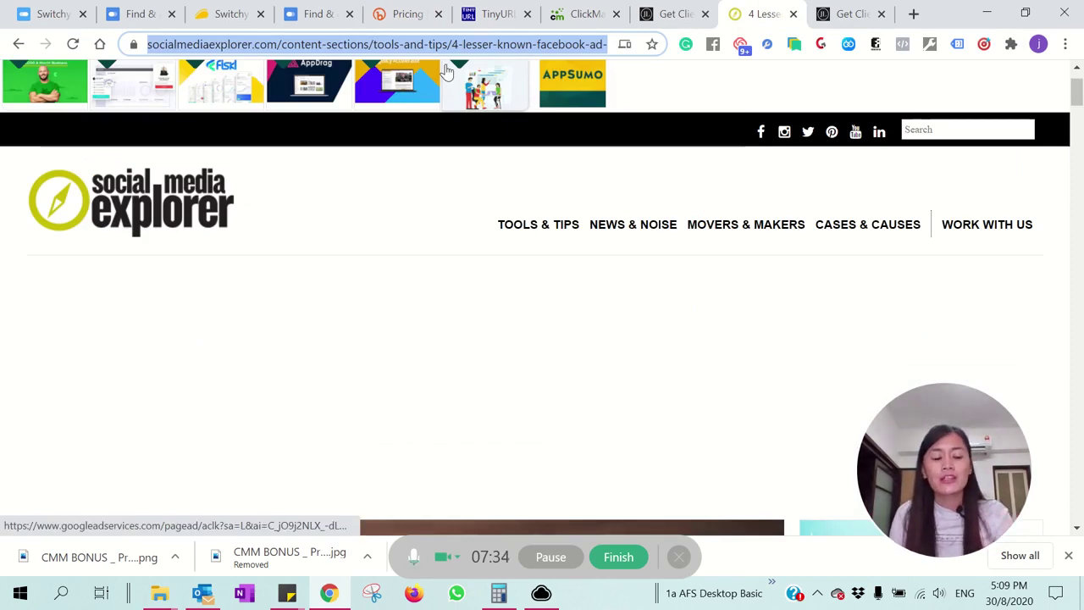
pyautogui.click(227, 14)
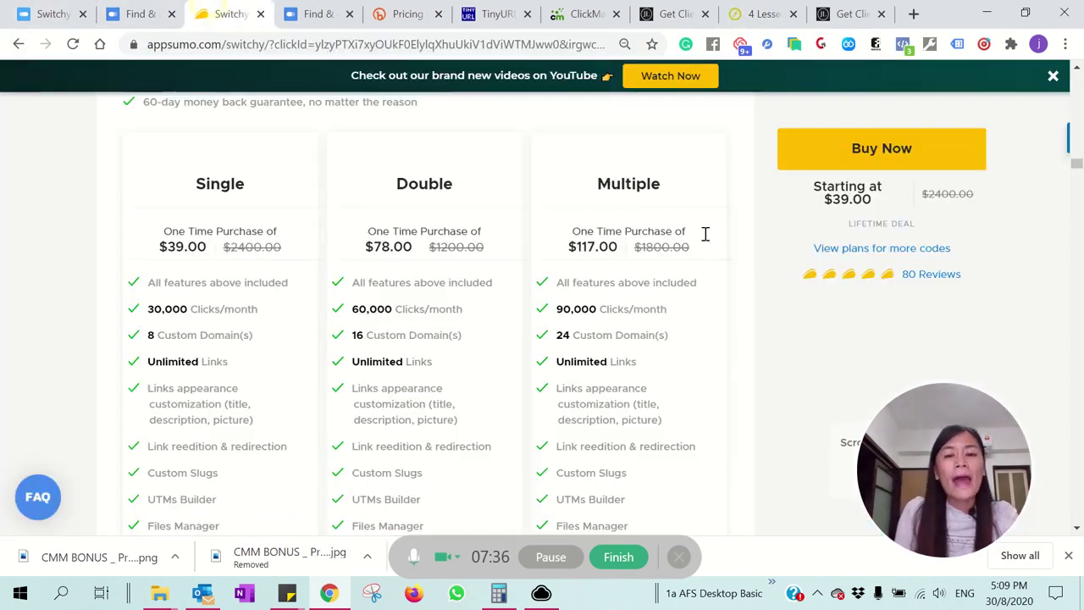
pyautogui.scroll(10, 611, 188)
# Return to Switchy, start a new link from the CMM folder and enter the copied article address as its destination
pyautogui.hotkey('ctrl', '1')
pyautogui.scroll(5, 804, 254)
pyautogui.scroll(8, 850, 271)
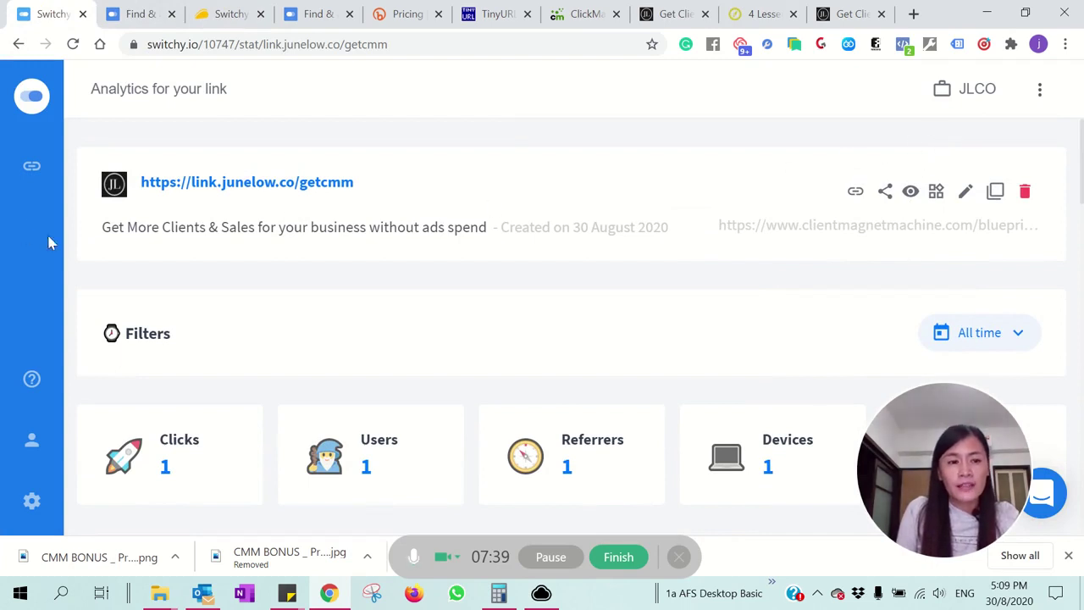
pyautogui.click(31, 169)
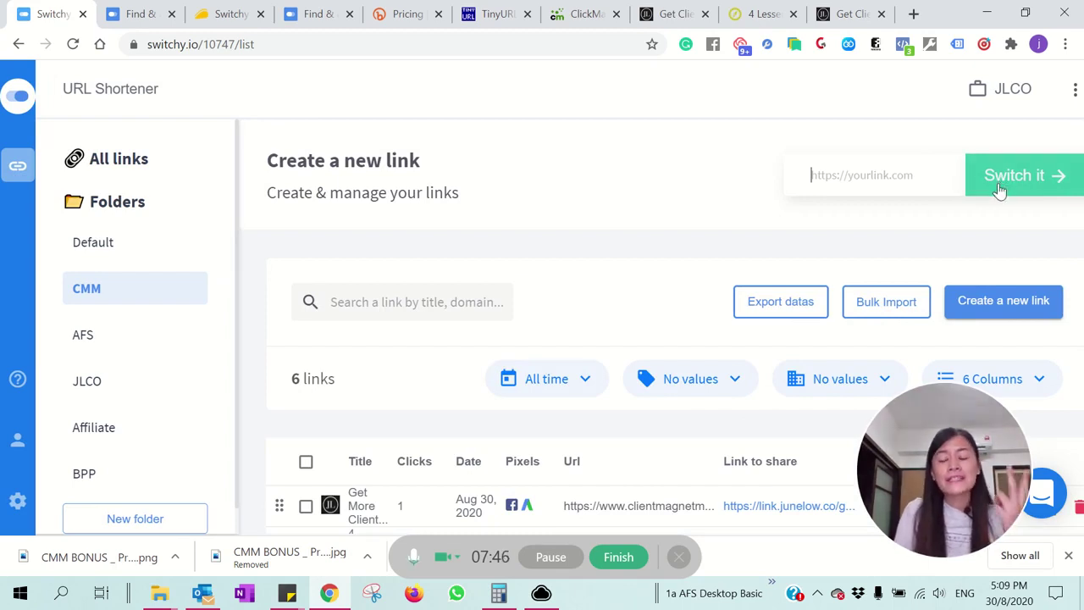
pyautogui.click(866, 174)
pyautogui.click(1016, 313)
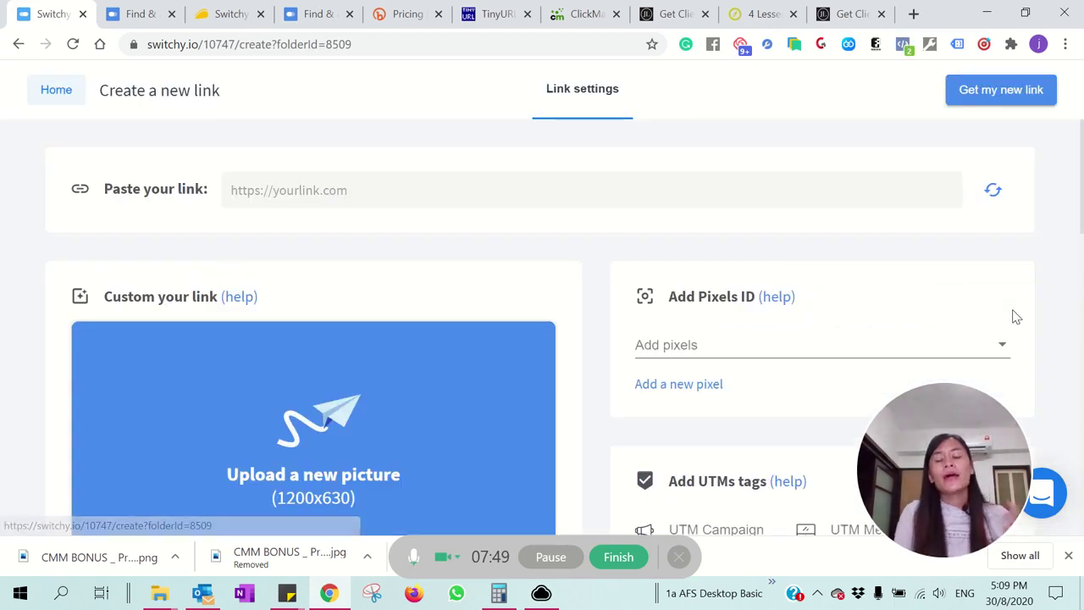
pyautogui.click(463, 181)
pyautogui.hotkey('ctrl', 'v')
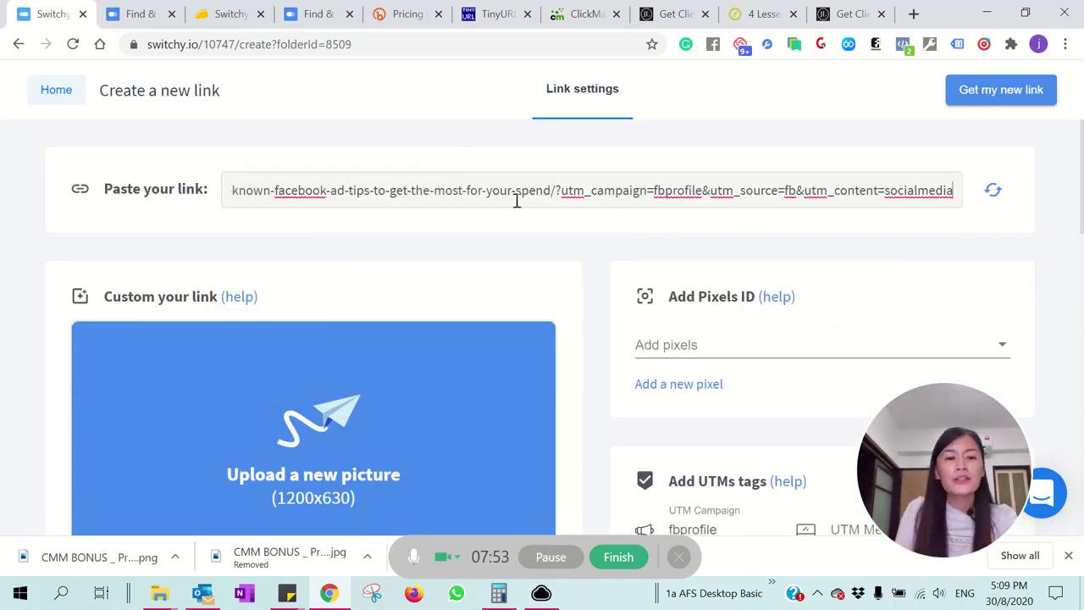
pyautogui.moveTo(517, 196); pyautogui.dragTo(3, 171)
pyautogui.click(412, 191)
pyautogui.hotkey('shift', 'End')
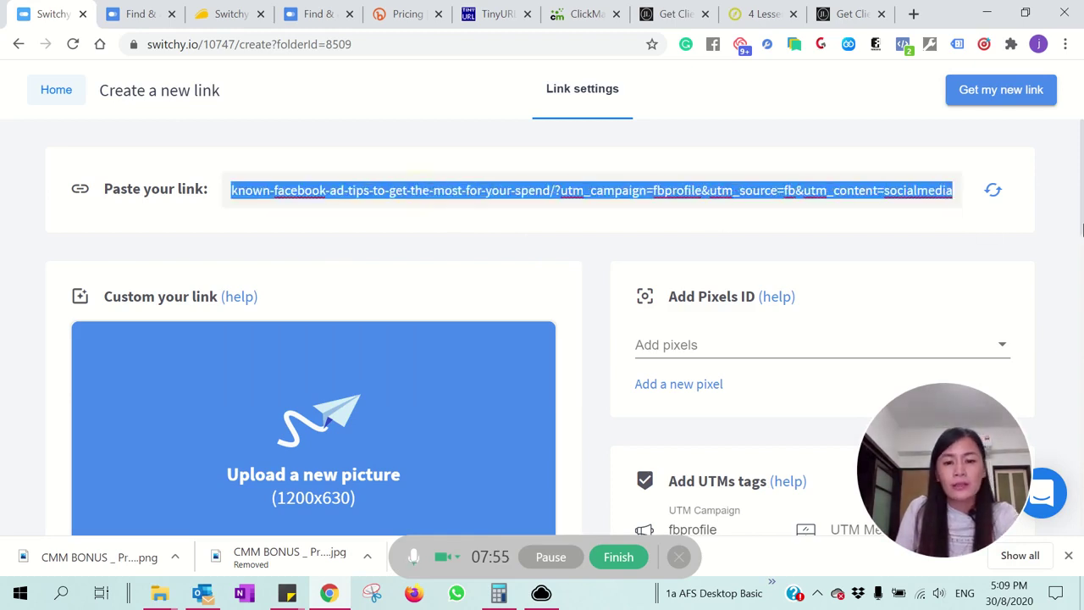
pyautogui.press('BackSpace')
# Add the Facebook pixel CMM (JLCO) and the Google Ads pixel CMM to the new link
pyautogui.scroll(-2, 666, 296)
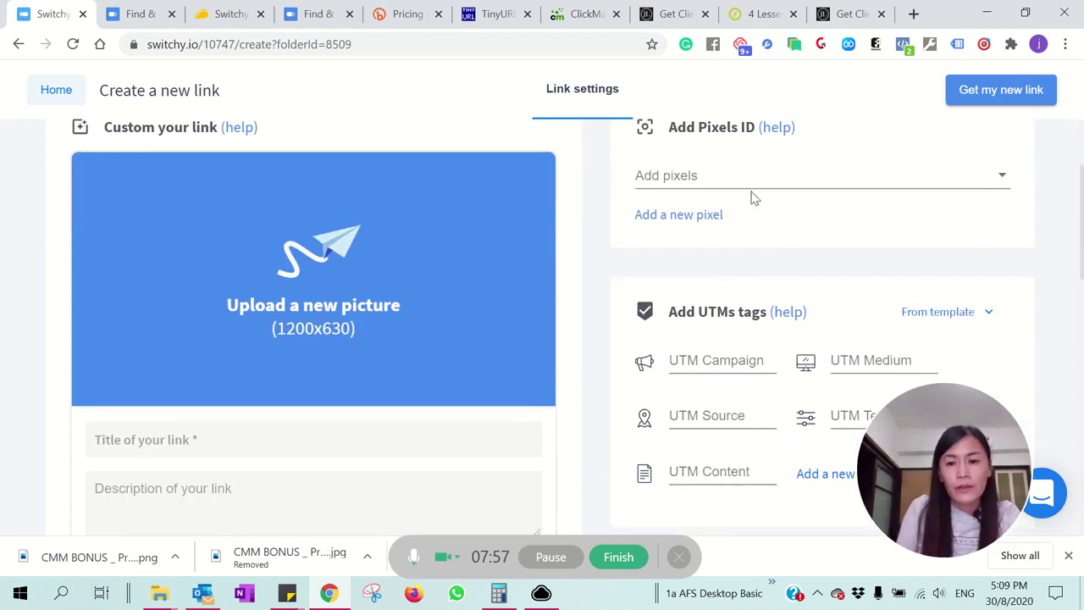
pyautogui.click(751, 182)
pyautogui.click(622, 175)
pyautogui.click(622, 256)
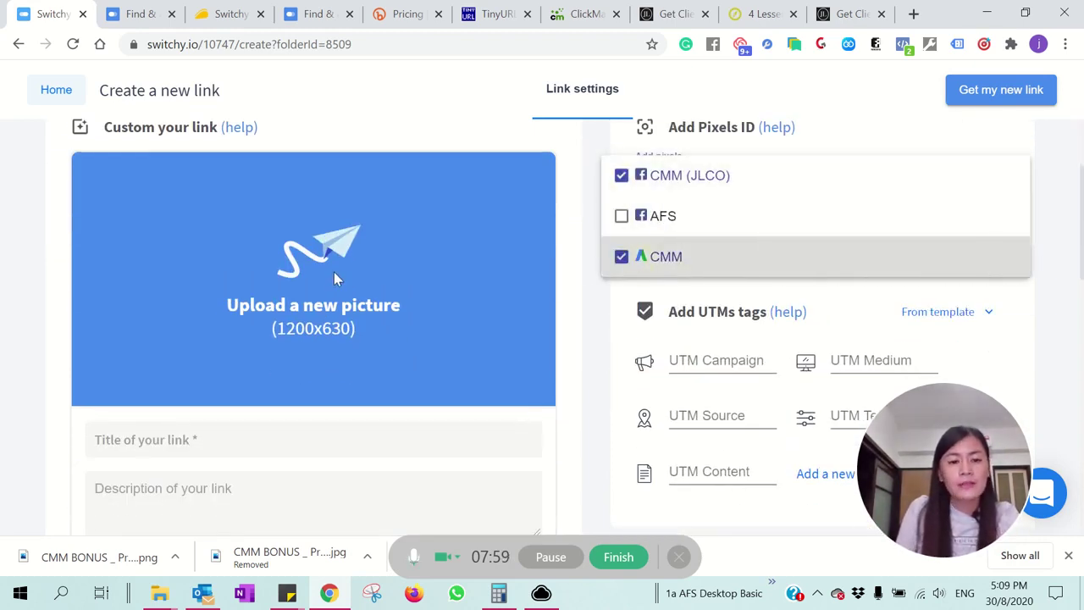
pyautogui.click(259, 314)
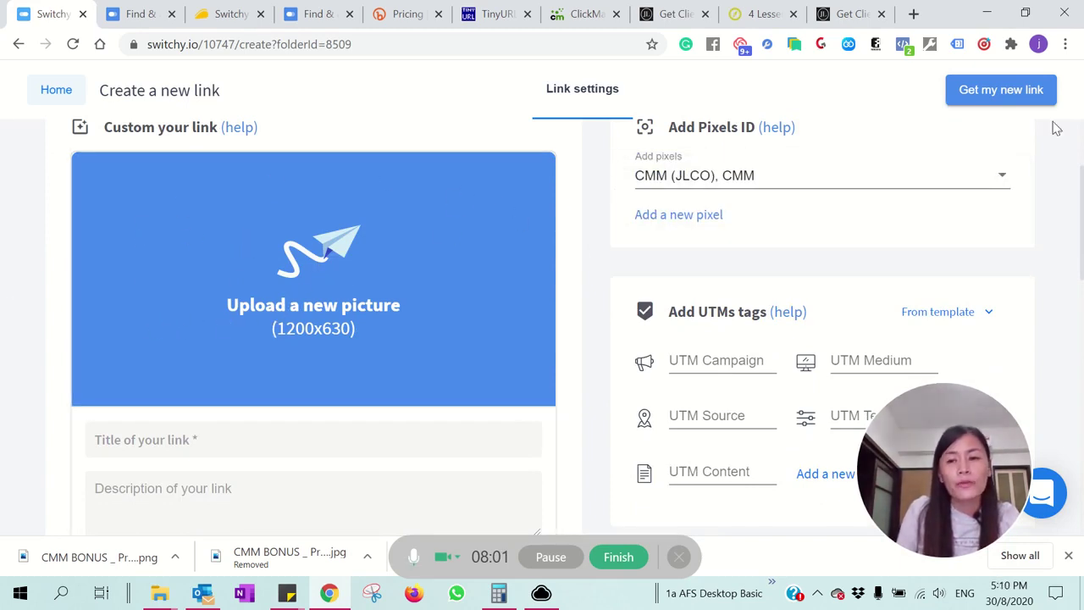
# Refresh the destination to load the website's preview picture, title and description into the new link
pyautogui.scroll(2, 927, 138)
pyautogui.click(992, 197)
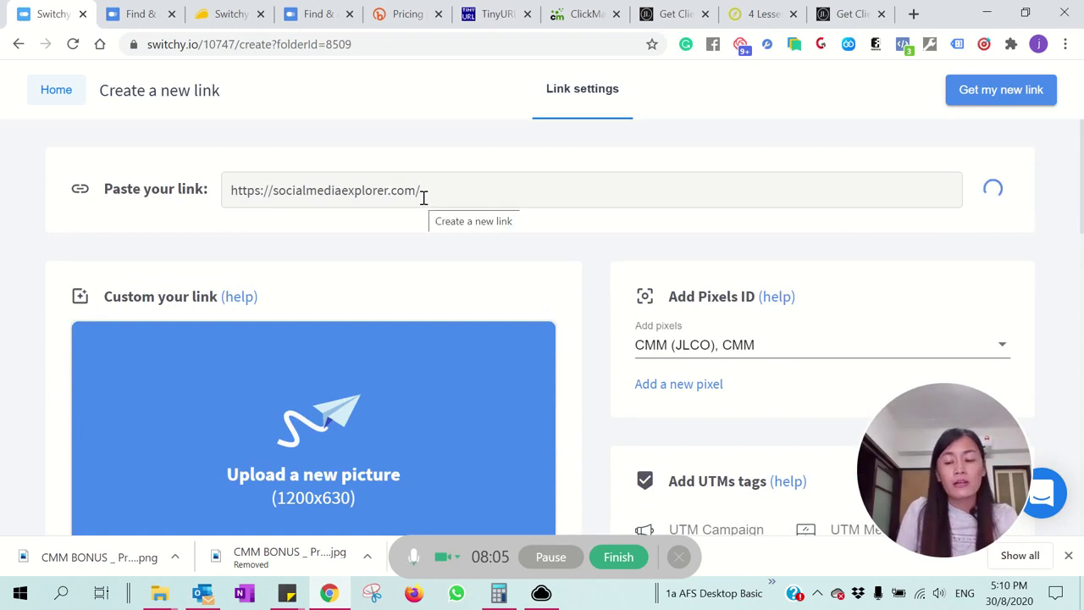
pyautogui.scroll(-1, 423, 196)
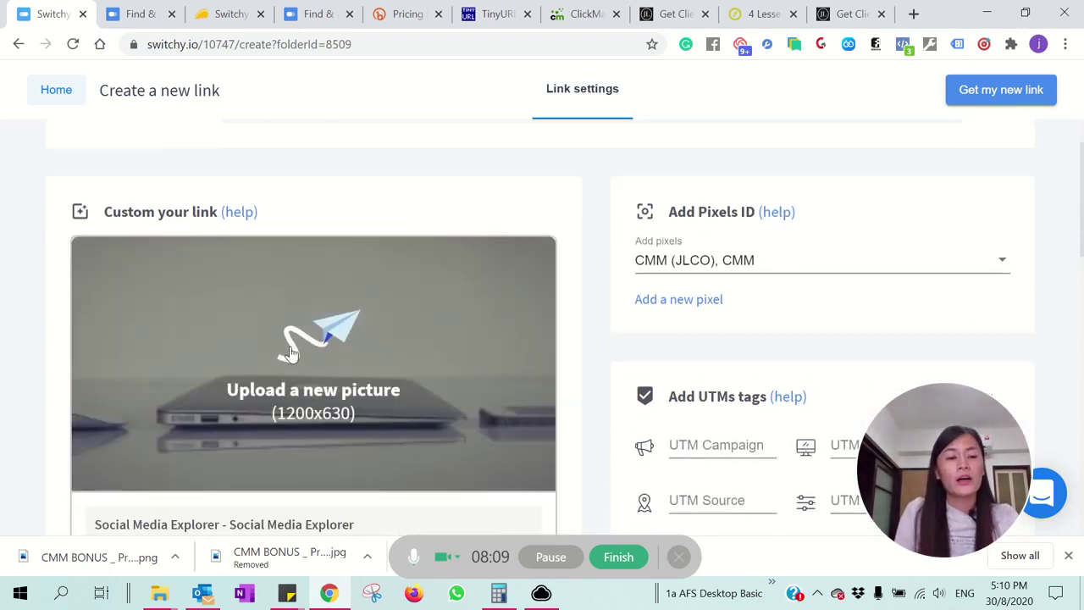
pyautogui.scroll(-1, 516, 210)
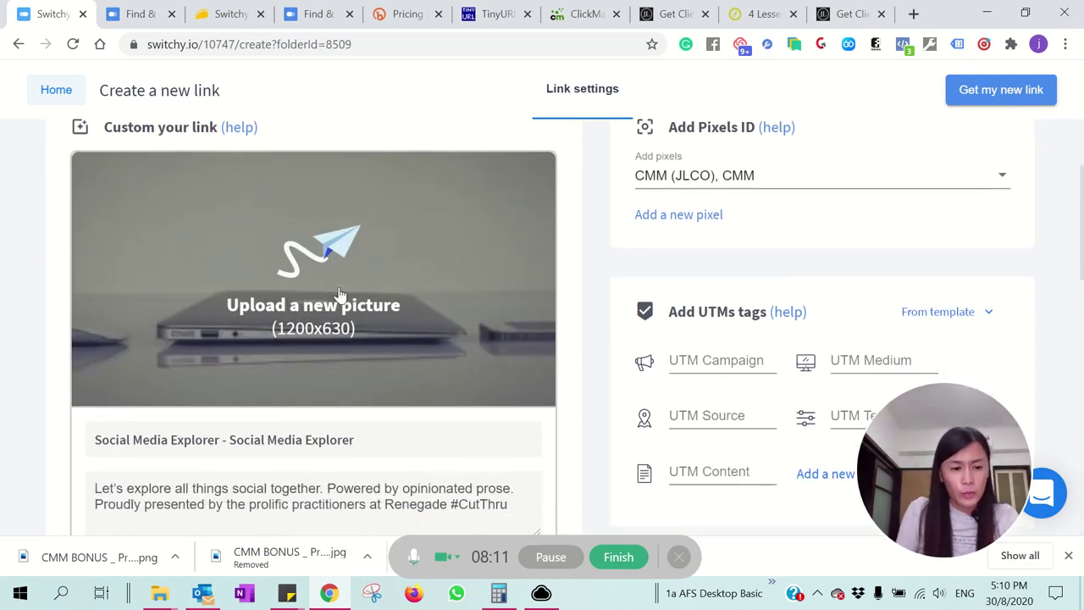
# Replace the link's preview picture with the "Let's Chat in Messenger" image from the Desktop
pyautogui.click(324, 257)
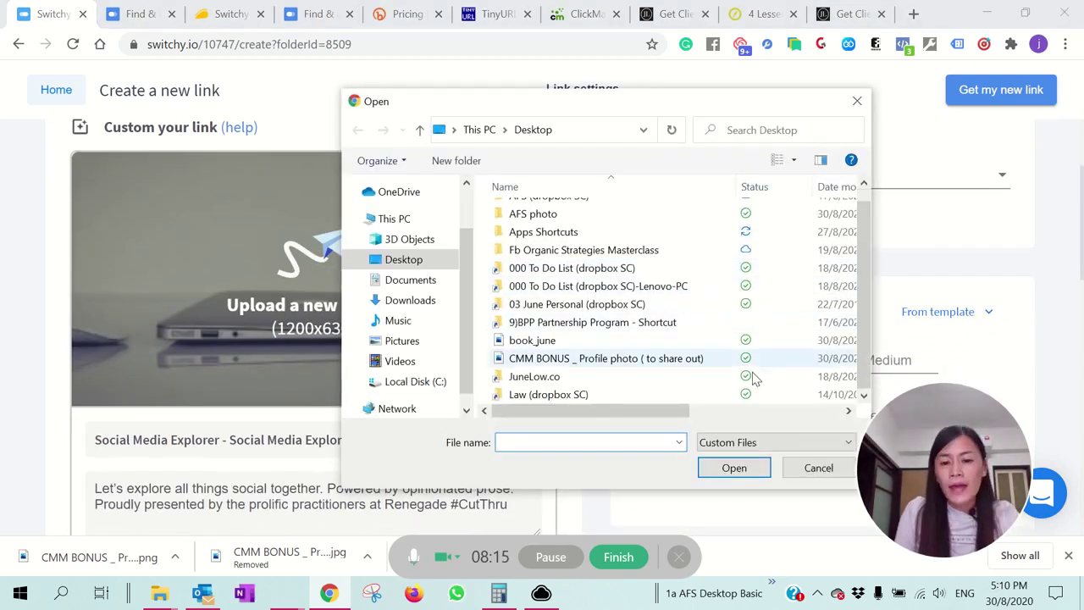
pyautogui.click(559, 348)
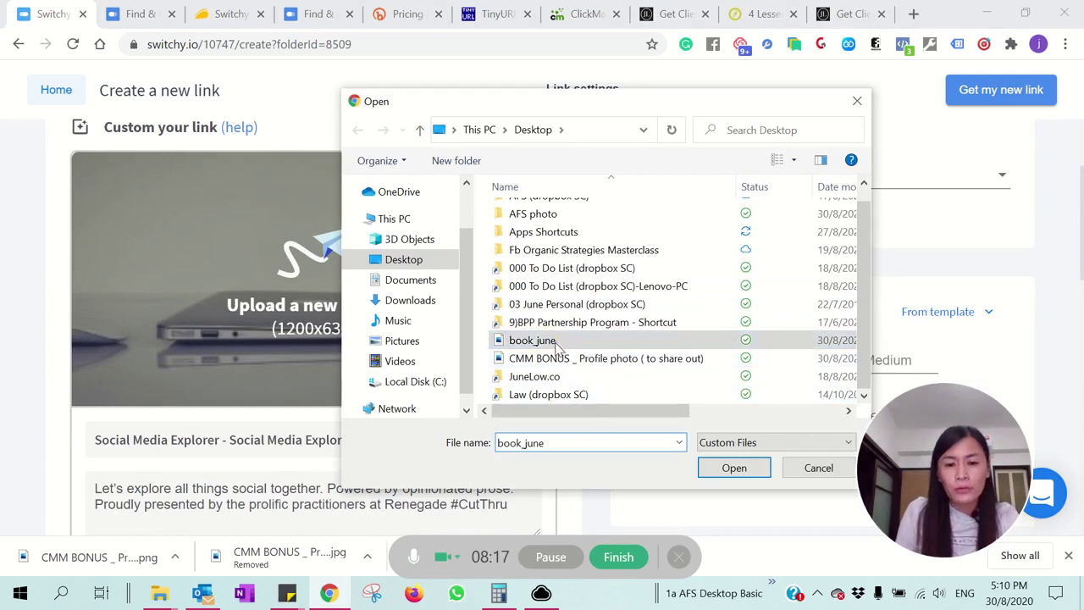
pyautogui.doubleClick(575, 360)
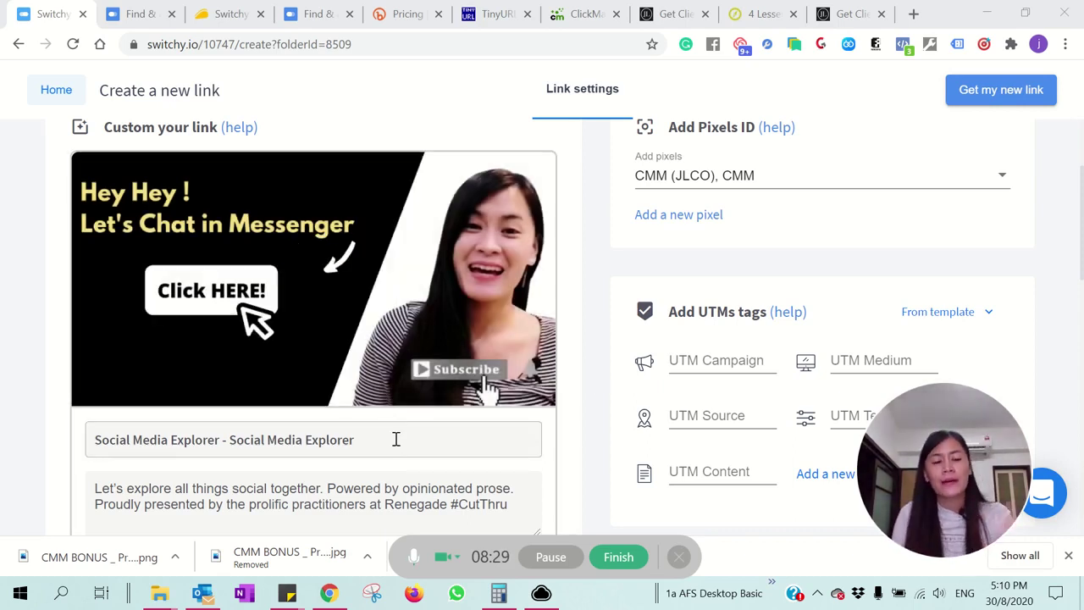
# Insert "Top5 tips by" at the start of the link's preview title, before "Social Media Explorer - Social Media Explorer"
pyautogui.click(393, 437)
pyautogui.click(95, 442)
pyautogui.write('Top5 ')
pyautogui.write('topti')
pyautogui.press('BackSpace')
pyautogui.press('BackSpace')
pyautogui.press('BackSpace')
pyautogui.press('BackSpace')
pyautogui.write('ips bt')
pyautogui.press('BackSpace')
pyautogui.write('y')
pyautogui.scroll(-4, 754, 324)
# Check the link's pixel selection and look over its UTM tags, domain name and advanced options
pyautogui.scroll(6, 753, 322)
pyautogui.click(765, 263)
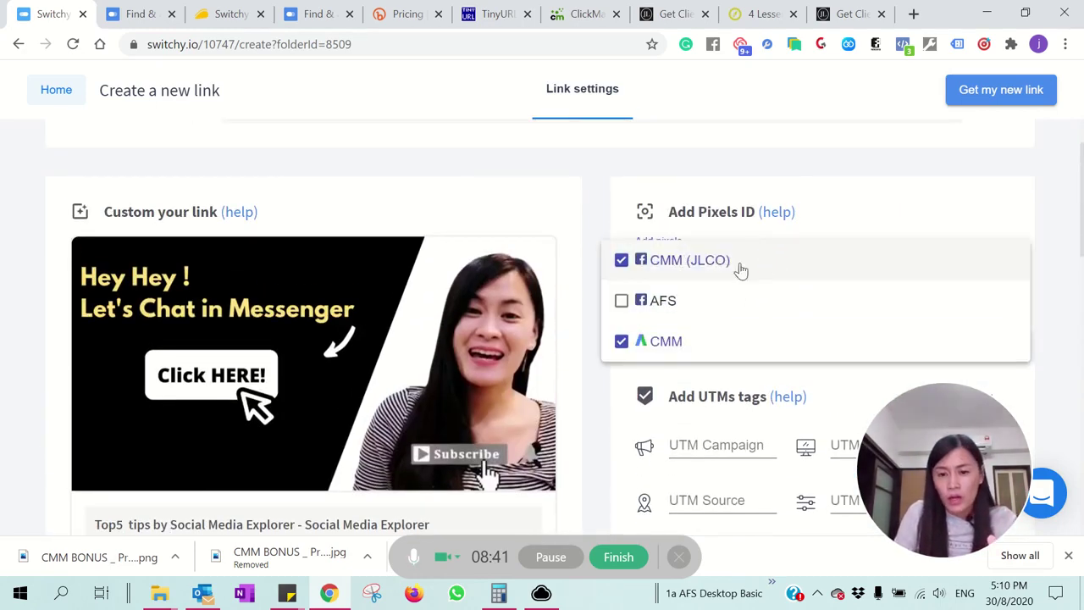
pyautogui.click(1081, 347)
pyautogui.scroll(-6, 1081, 343)
pyautogui.scroll(2, 1069, 345)
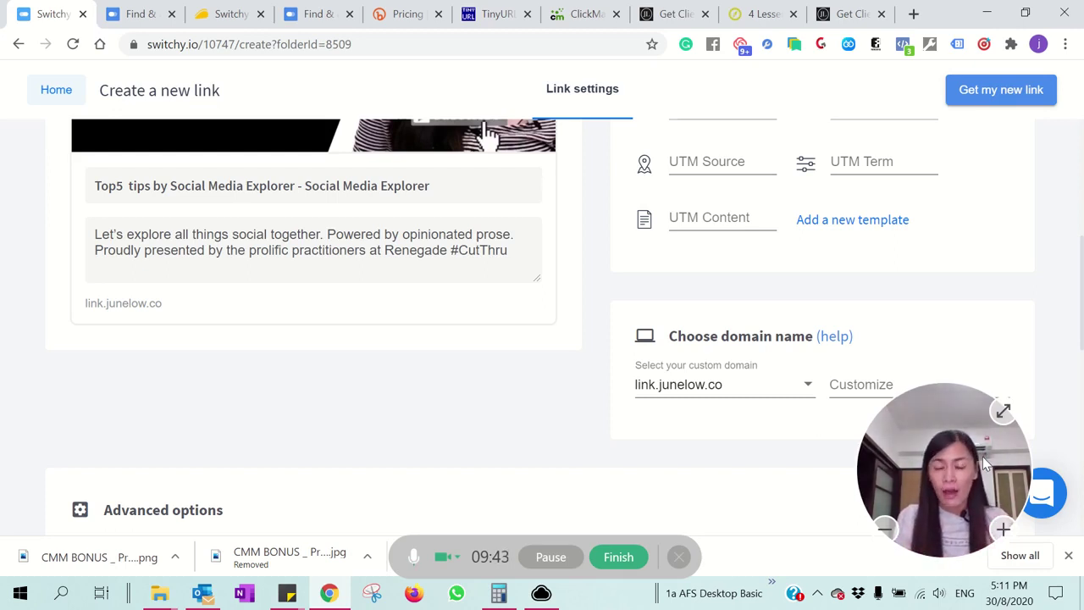
pyautogui.moveTo(955, 464); pyautogui.dragTo(955, 134)
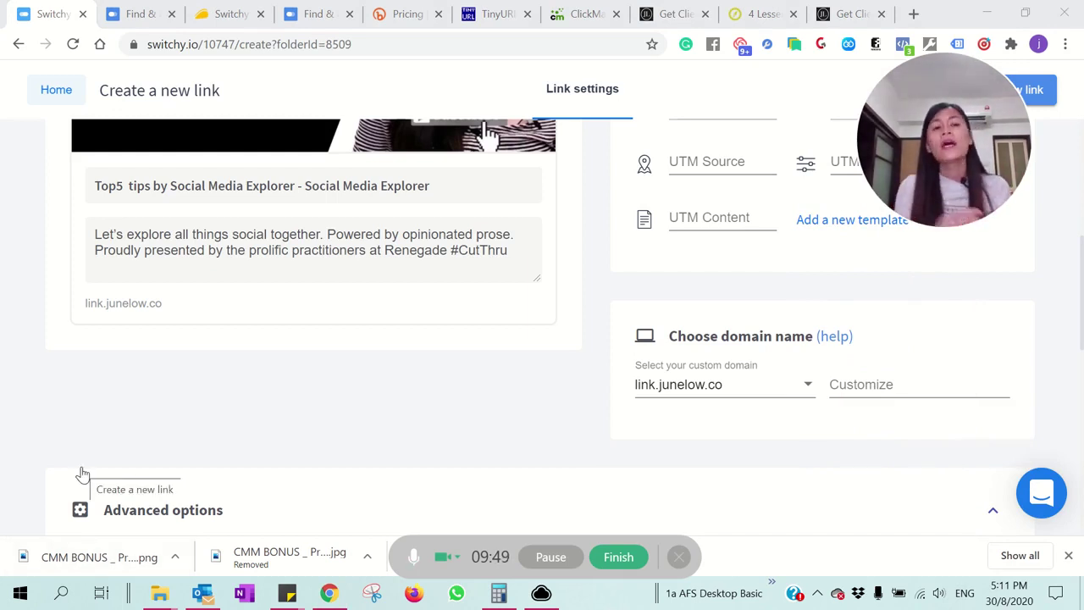
# Review the Single, Double and Multiple Switchy plans on AppSumo, including their prices and included features
pyautogui.click(237, 10)
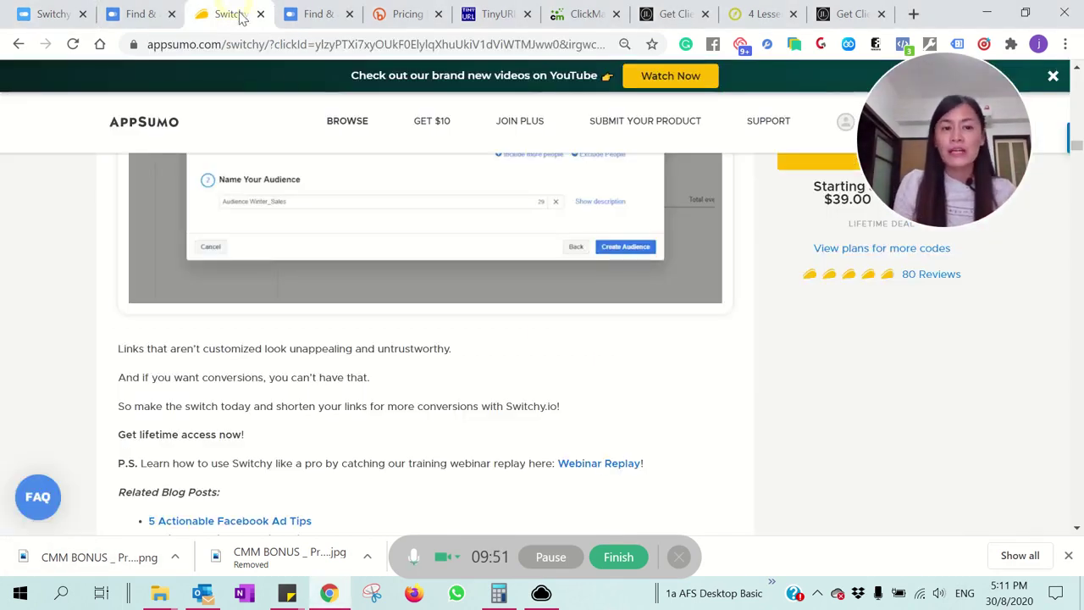
pyautogui.scroll(-8, 387, 276)
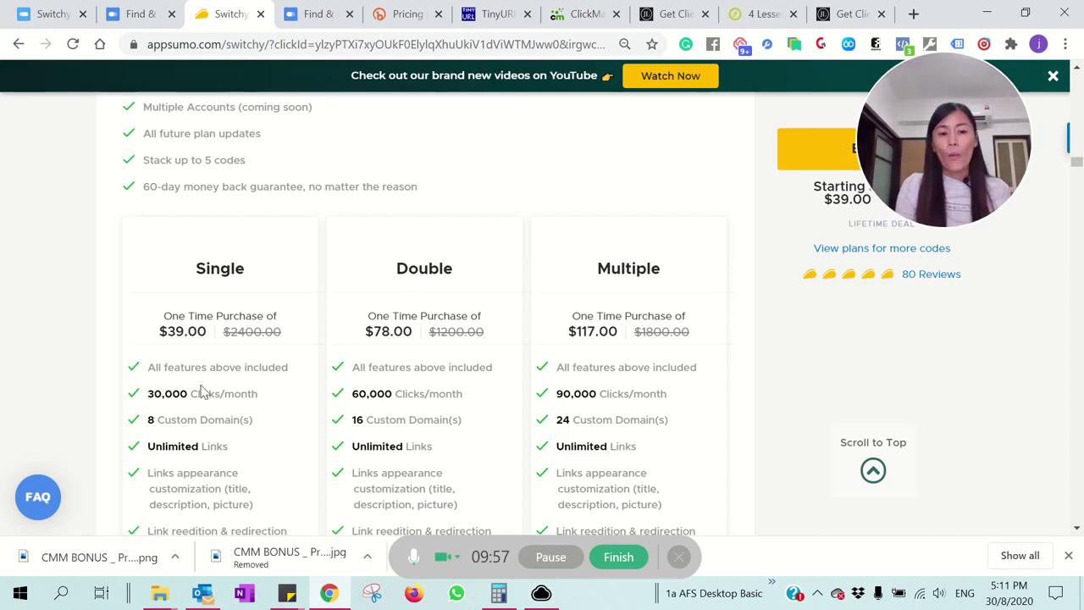
pyautogui.scroll(-1, 201, 381)
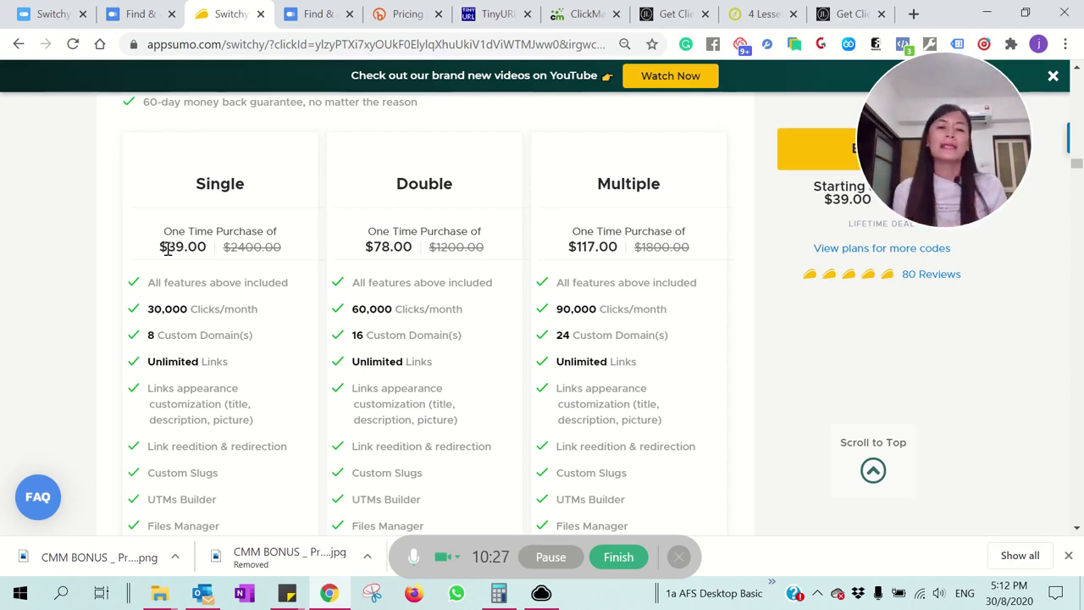
pyautogui.scroll(-1, 3, 280)
pyautogui.scroll(-2, 3, 305)
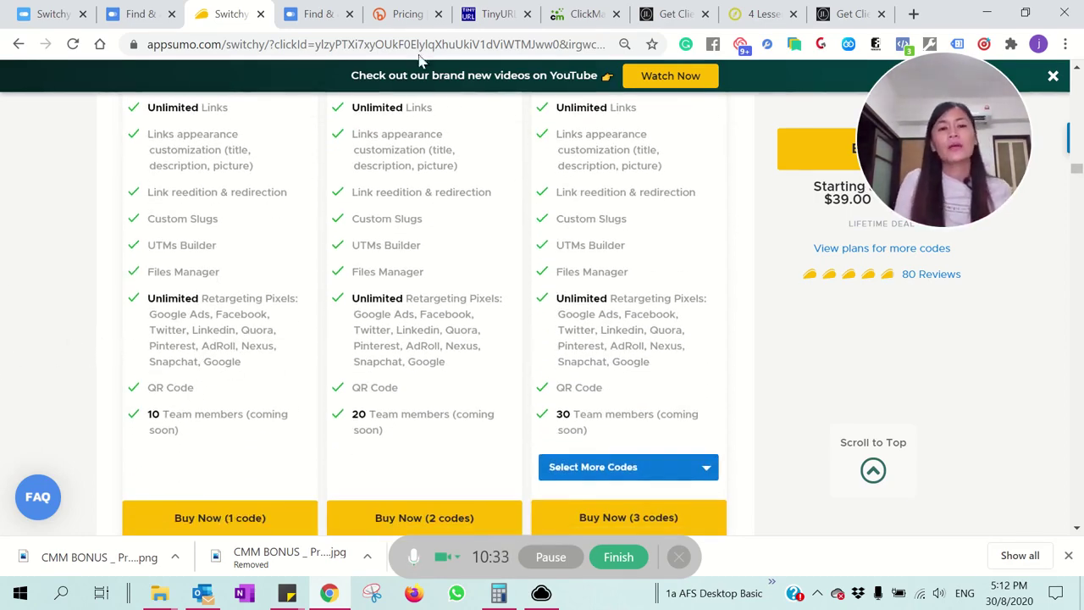
# Compare Bitly's plans on its pricing page, looking at prices, branded links, custom domains, link creation and link clicks
pyautogui.click(424, 10)
pyautogui.scroll(-2, 762, 373)
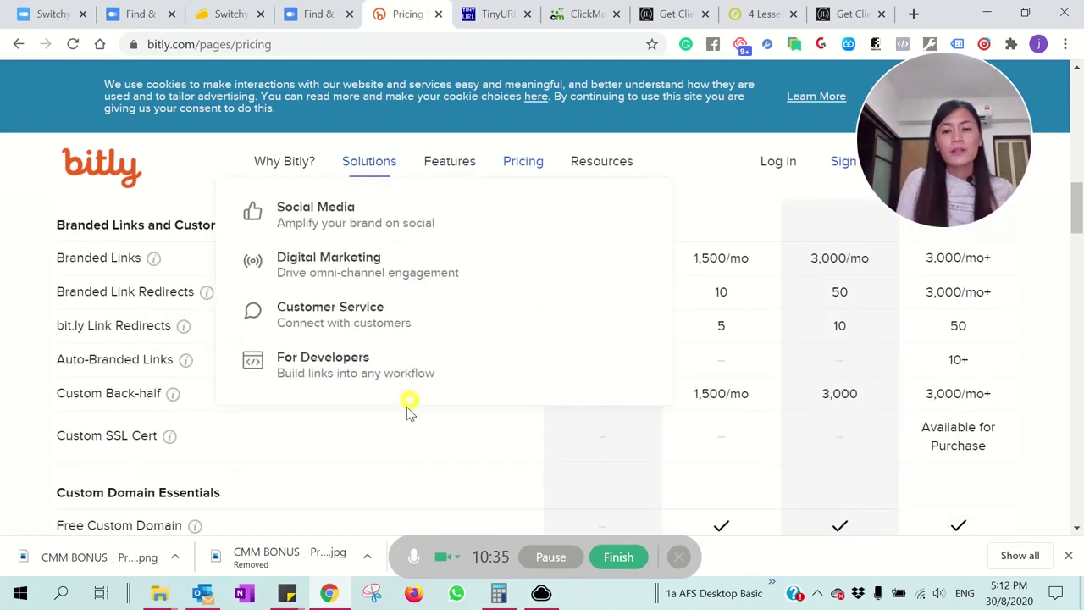
pyautogui.scroll(3, 508, 432)
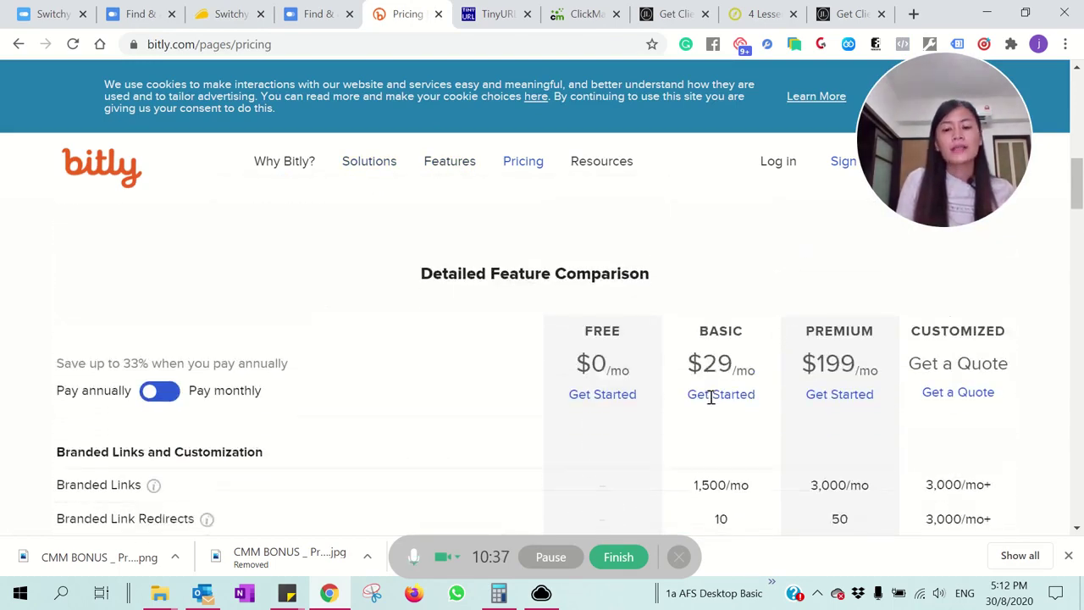
pyautogui.scroll(-3, 711, 393)
pyautogui.scroll(-5, 711, 398)
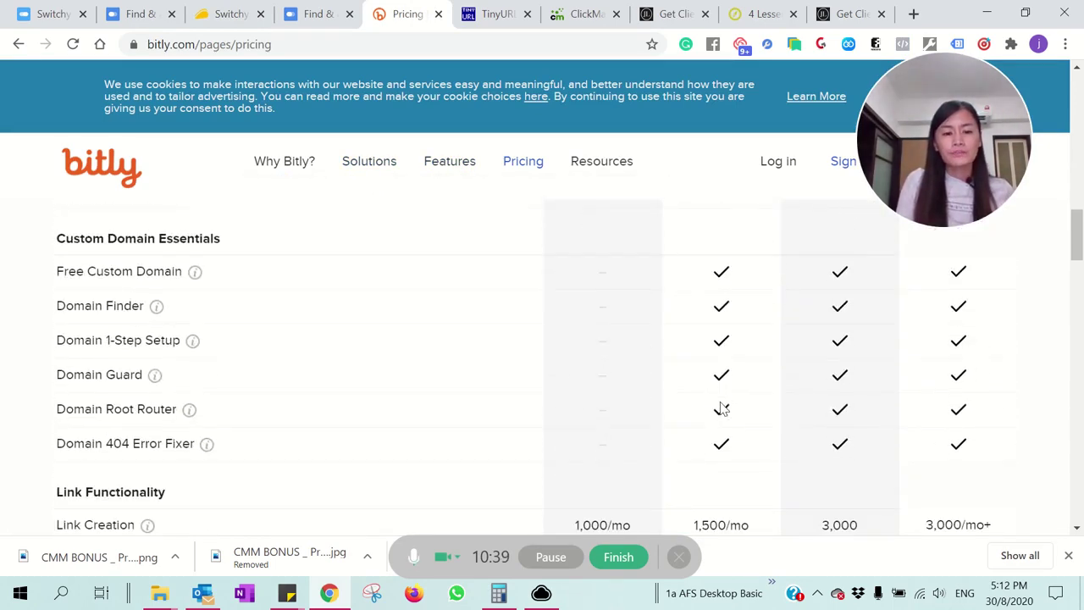
pyautogui.moveTo(696, 364); pyautogui.dragTo(767, 398)
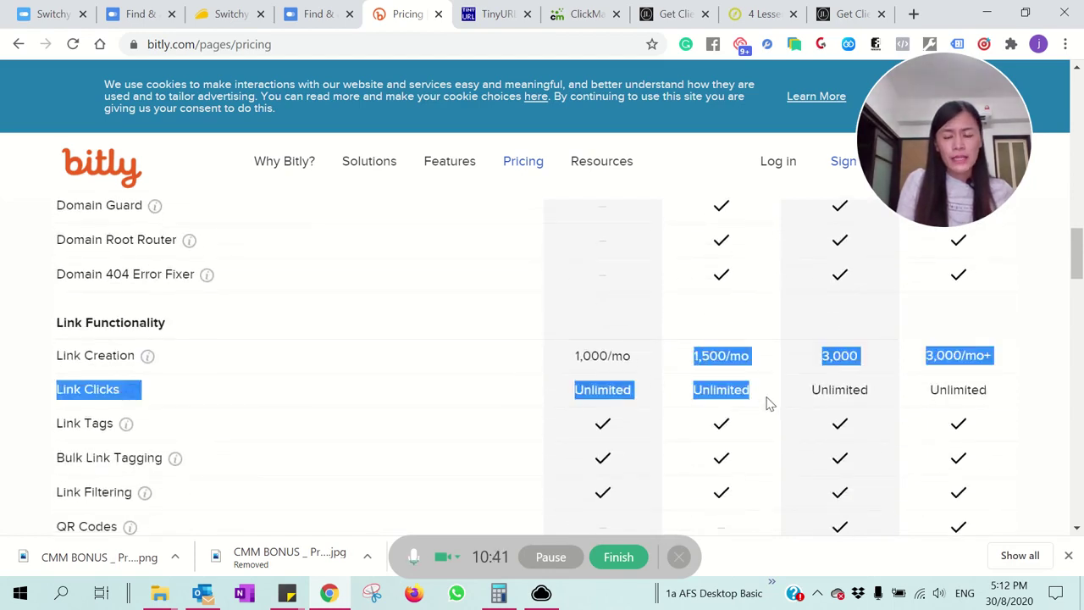
pyautogui.click(767, 398)
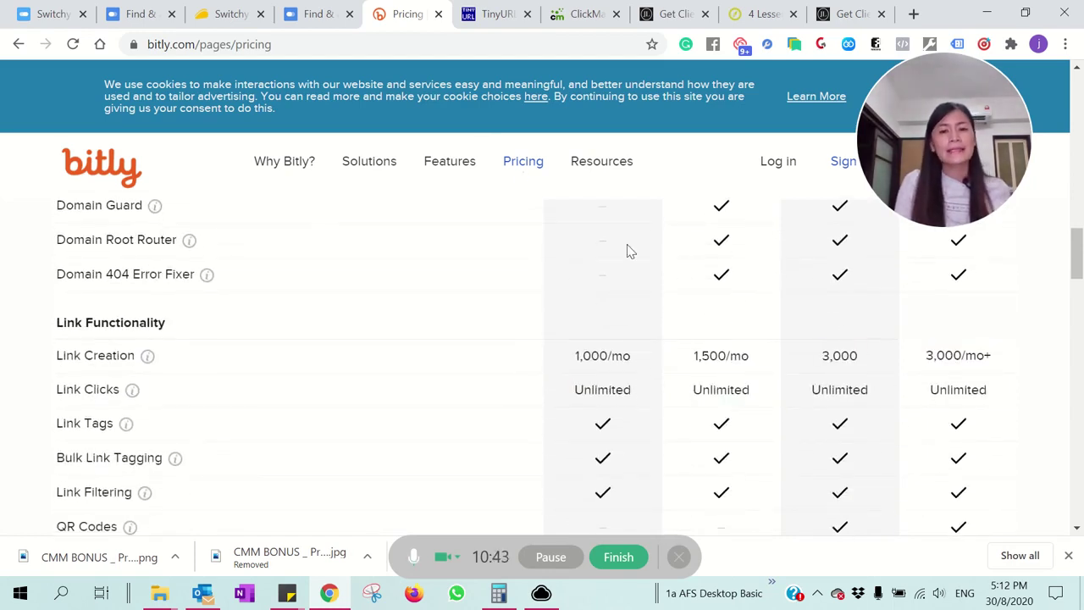
# Go back to the AppSumo offer and re-examine the Single plan's team member allowance, price and features
pyautogui.click(249, 10)
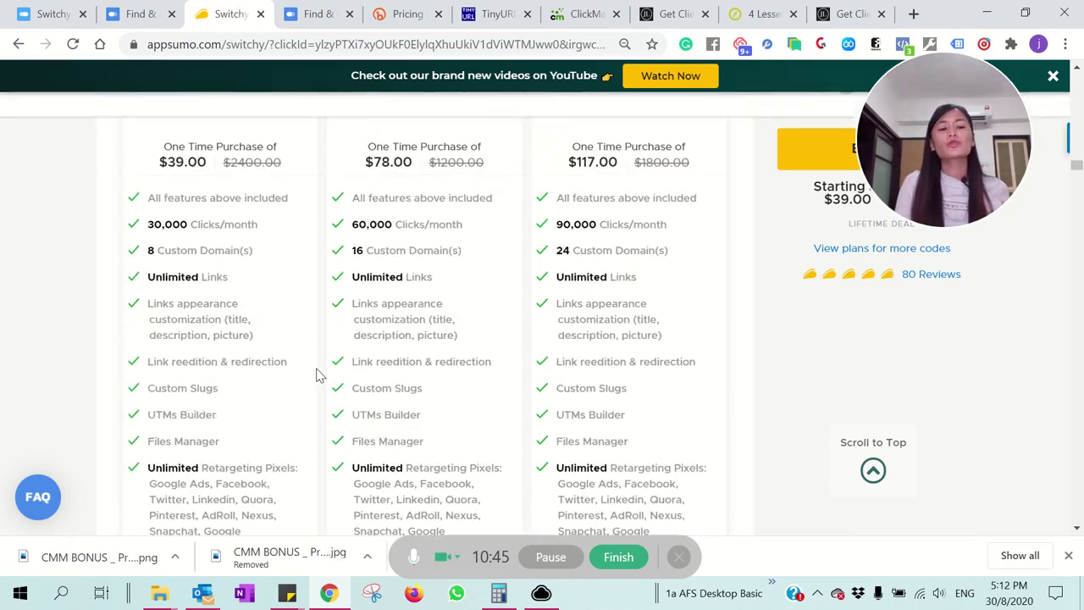
pyautogui.scroll(1, 267, 373)
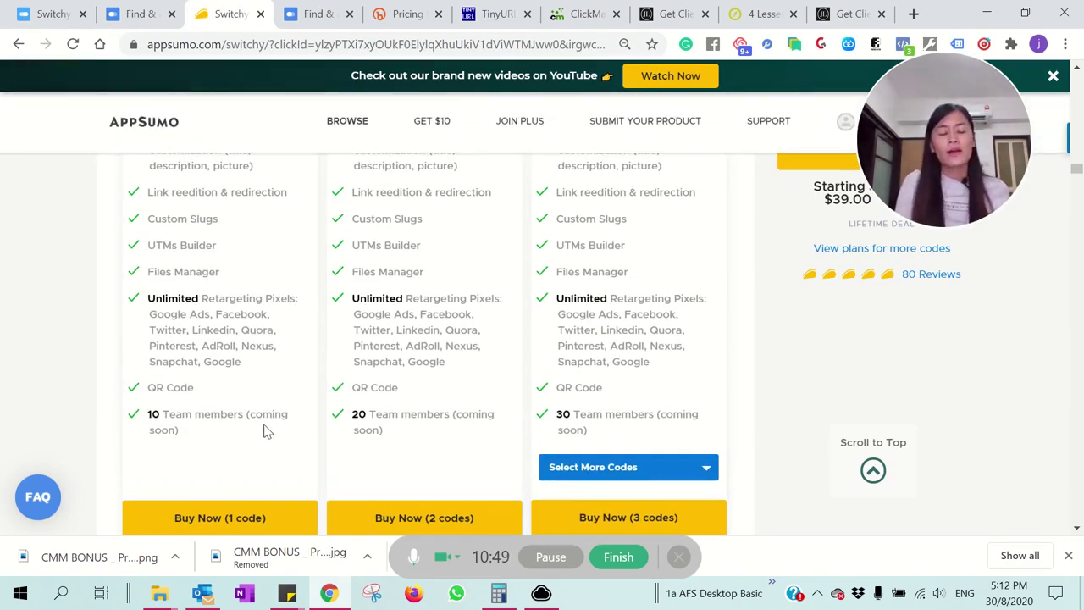
pyautogui.moveTo(212, 435); pyautogui.dragTo(245, 414)
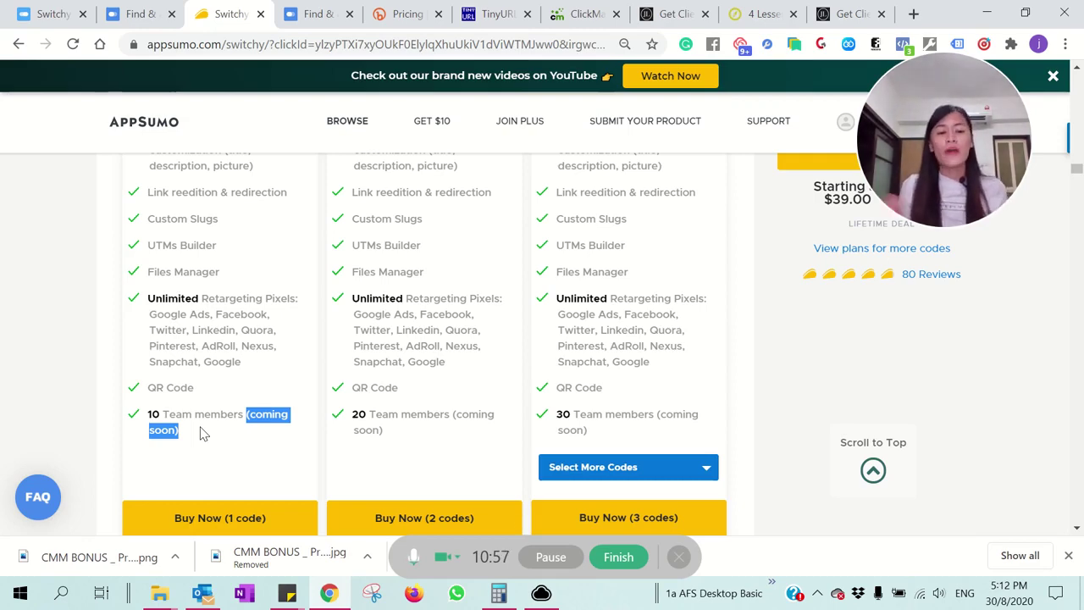
pyautogui.scroll(6, 225, 360)
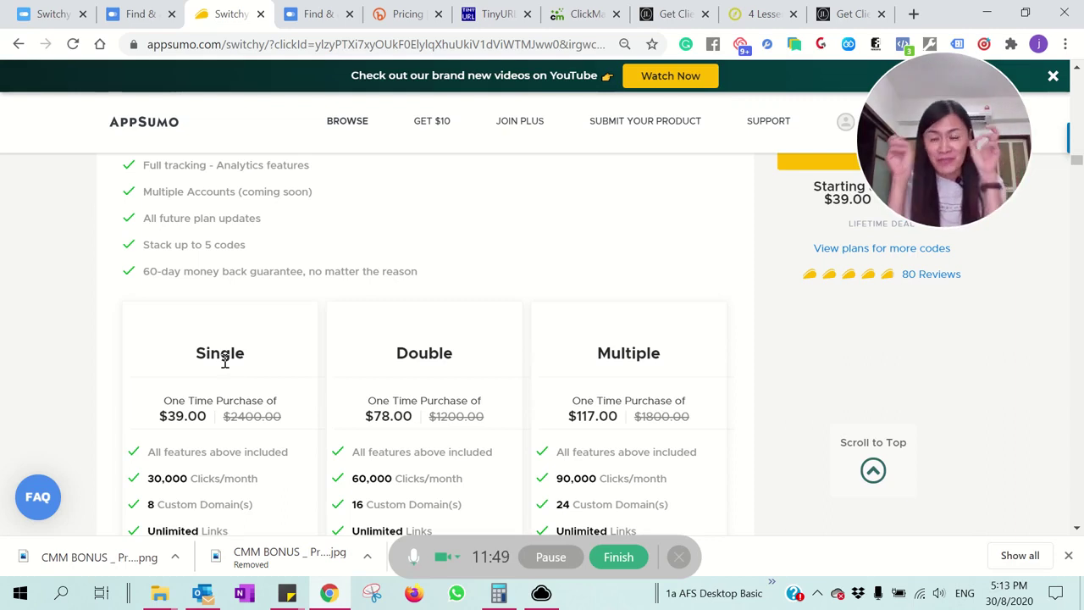
pyautogui.scroll(-1, 281, 381)
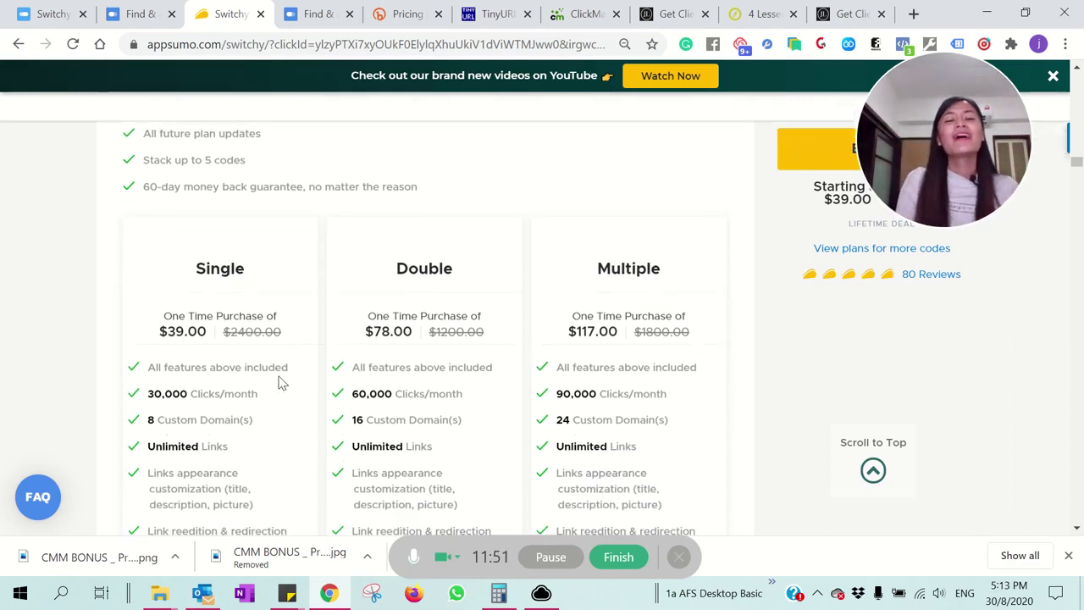